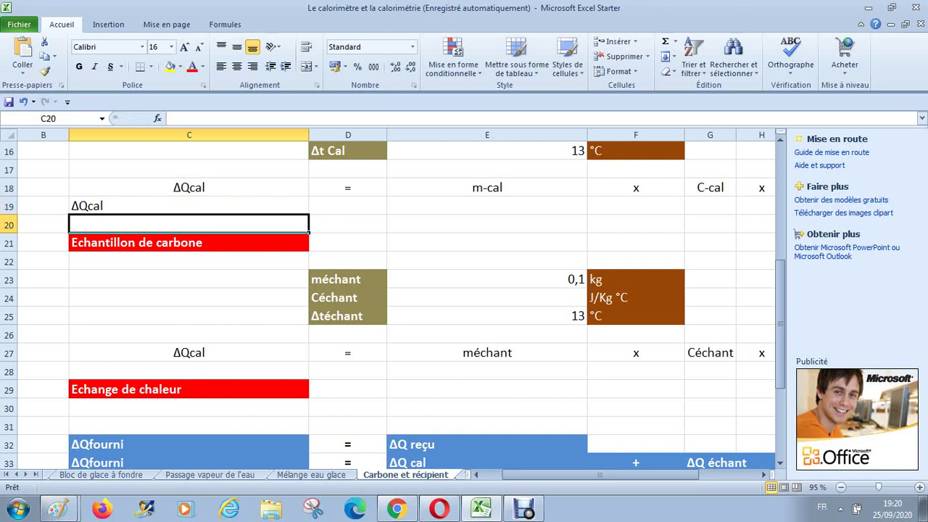
- Centre the ΔQcal label in C19 and fill D19 with a centred equals sign referencing D18
click(188, 205)
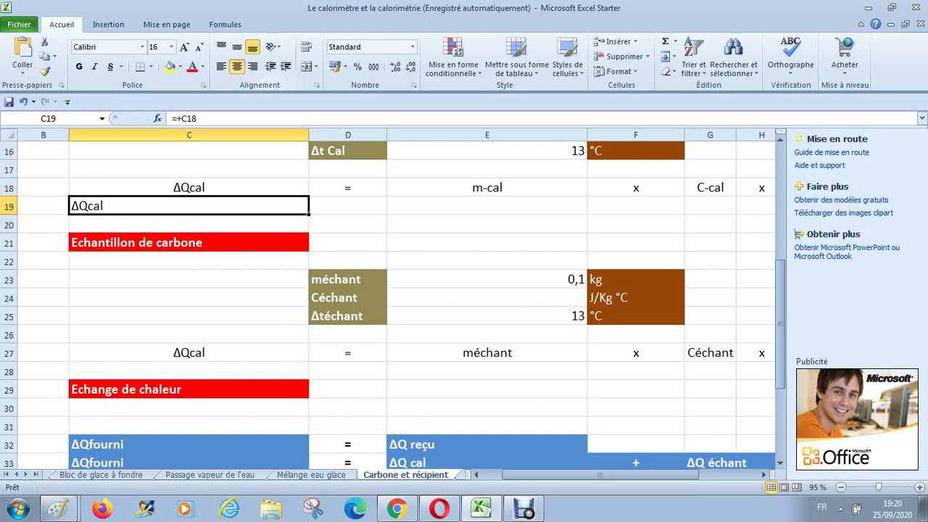
click(236, 66)
click(347, 206)
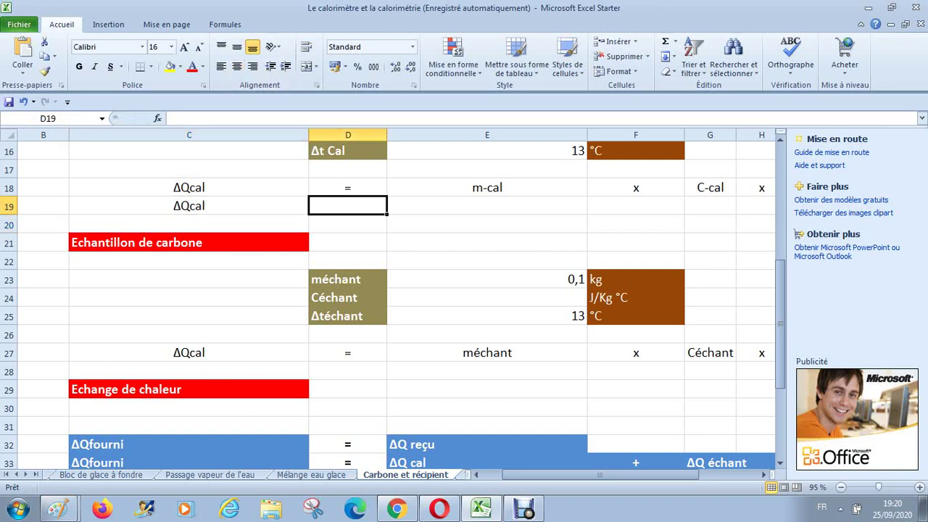
text(+)
key(Up)
key(Return)
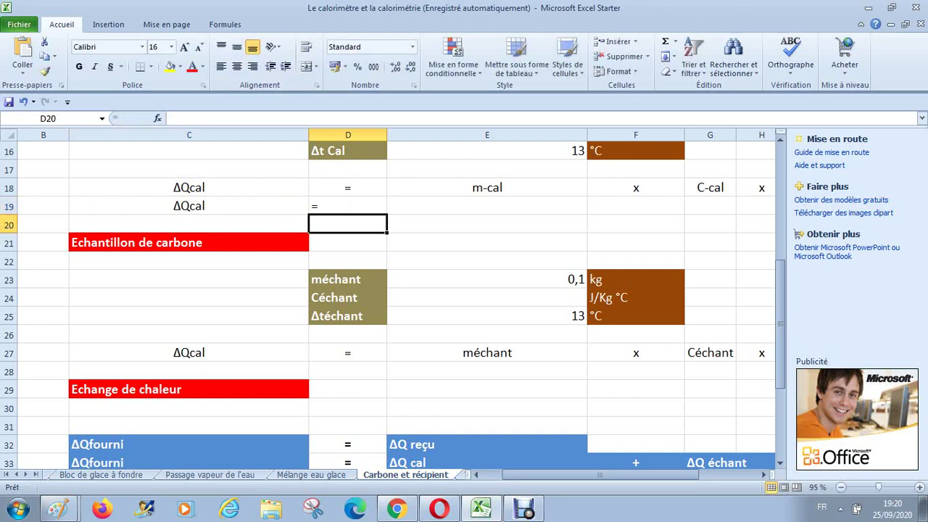
click(347, 187)
click(347, 205)
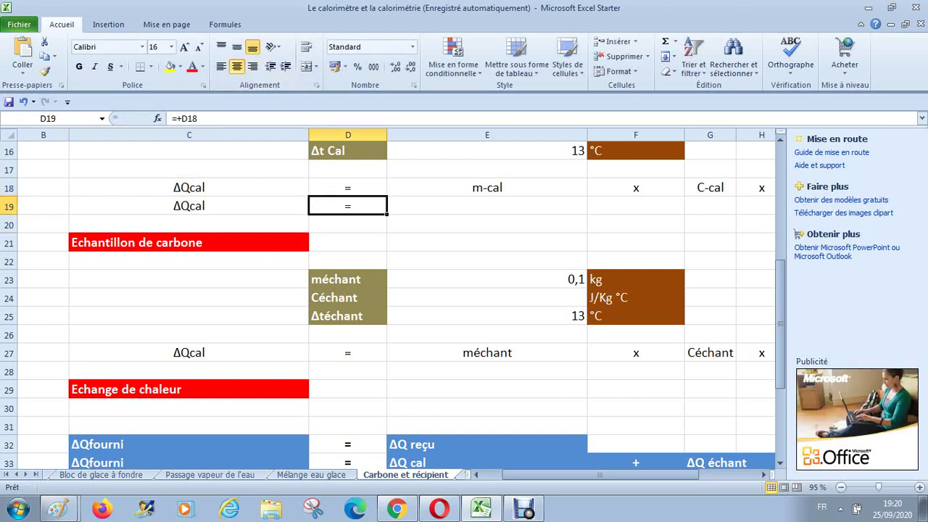
- Calculate ΔQcal in E19 with the formula +E14*E15*E16, multiplying the calorimeter's mass, specific heat and temperature change
drag(780, 305, 780, 282)
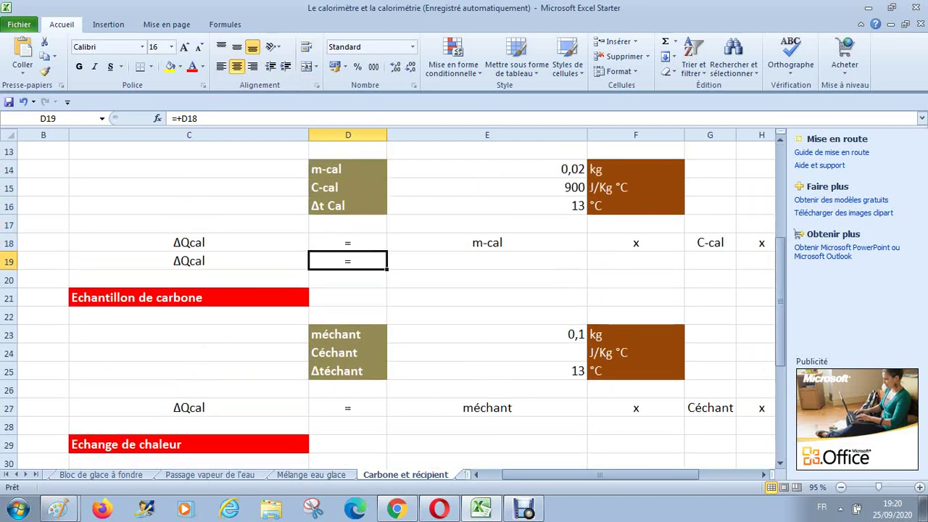
click(487, 261)
text(+)
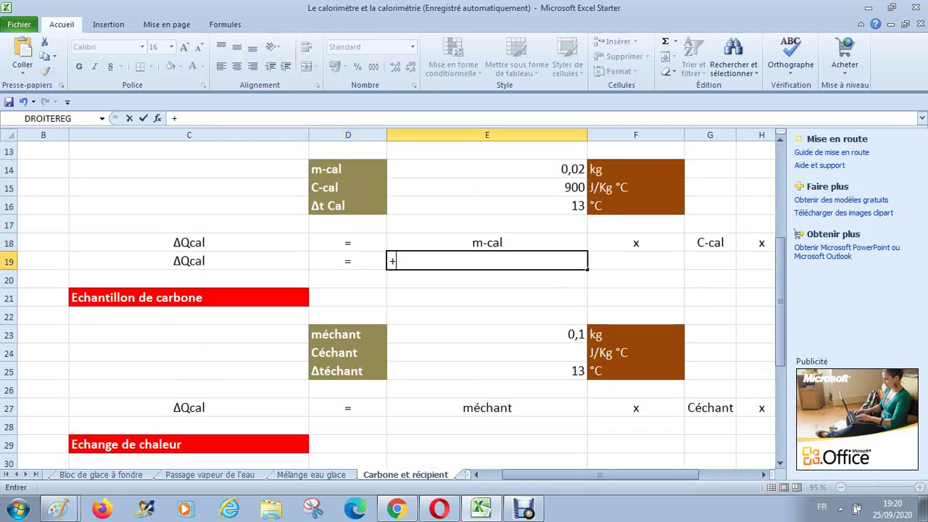
click(486, 168)
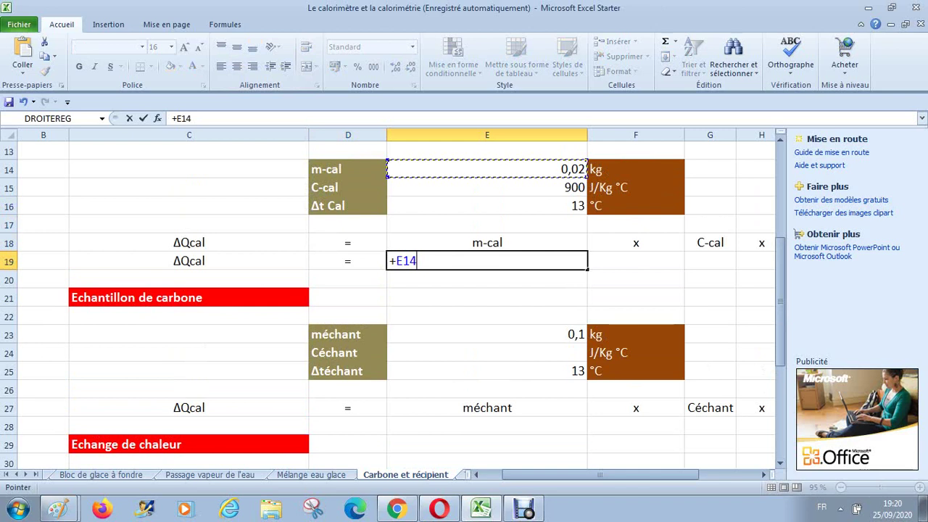
text(*)
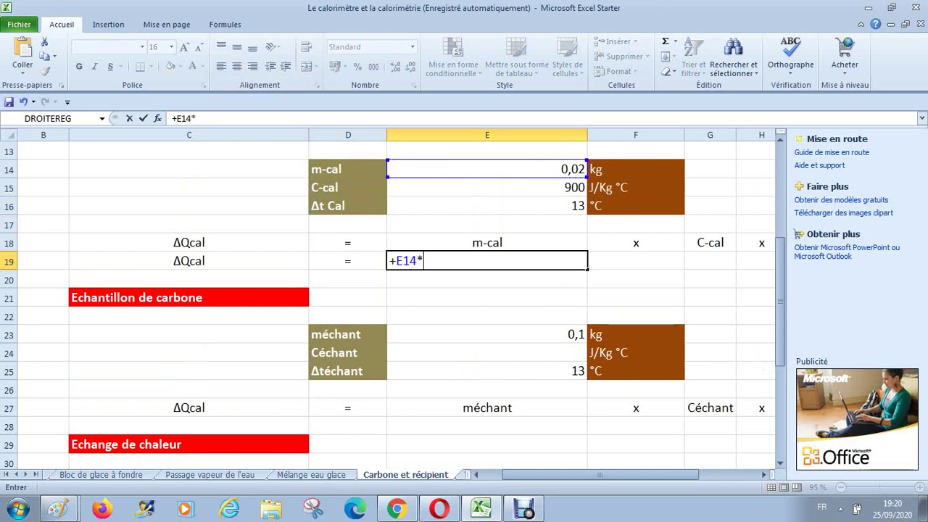
click(487, 187)
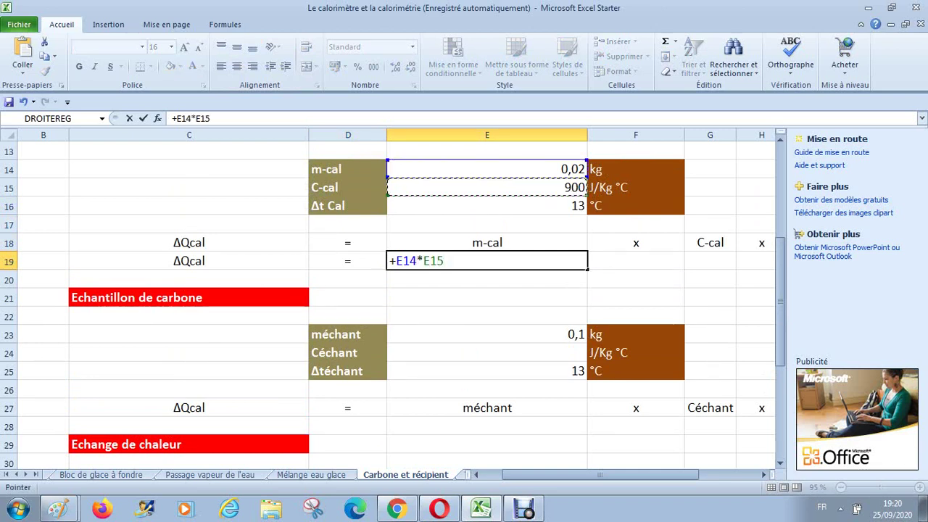
text(*)
click(486, 206)
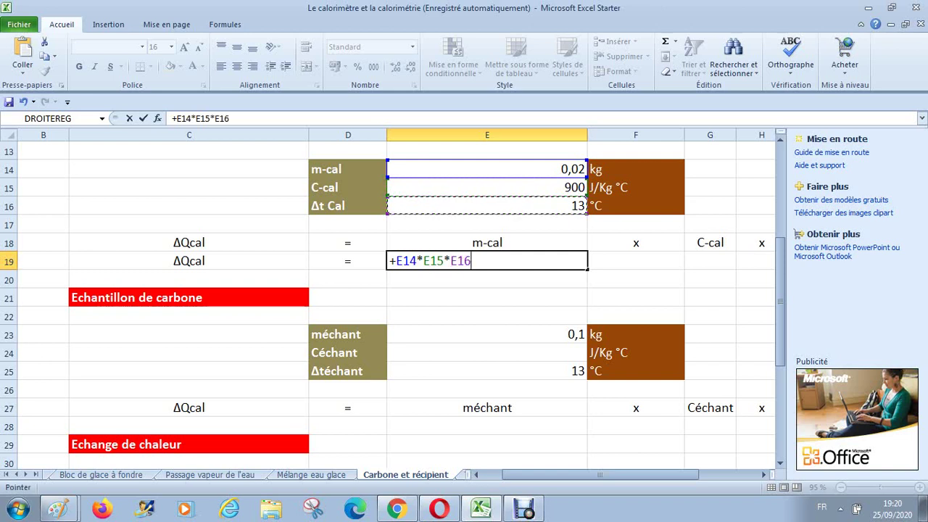
key(Return)
key(Up)
- Enter the unit J in F19 and apply the formatting of the °C unit cell F16 to it
click(635, 260)
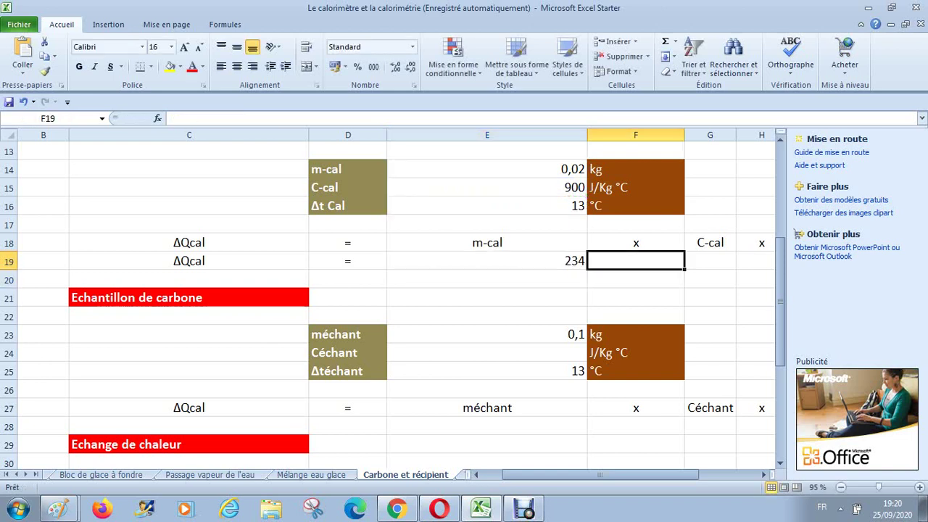
text(j)
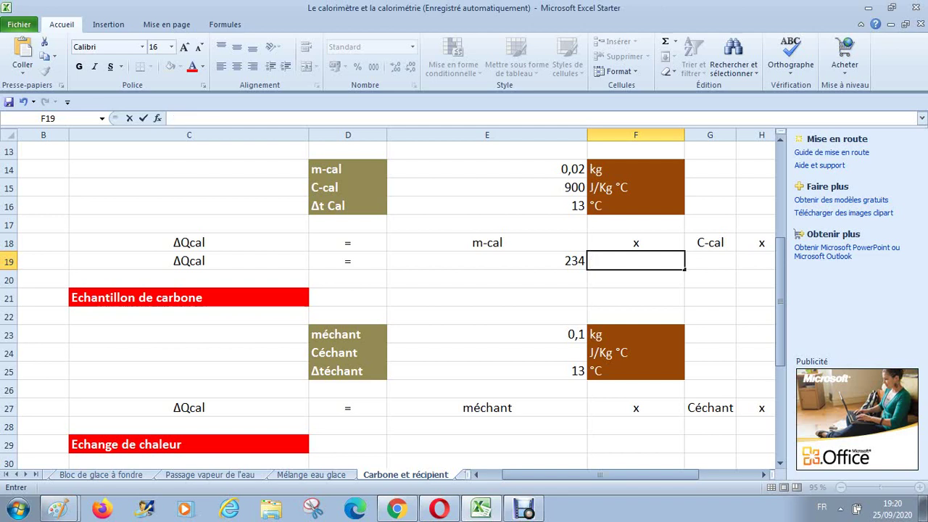
key(BackSpace)
text(J)
key(Return)
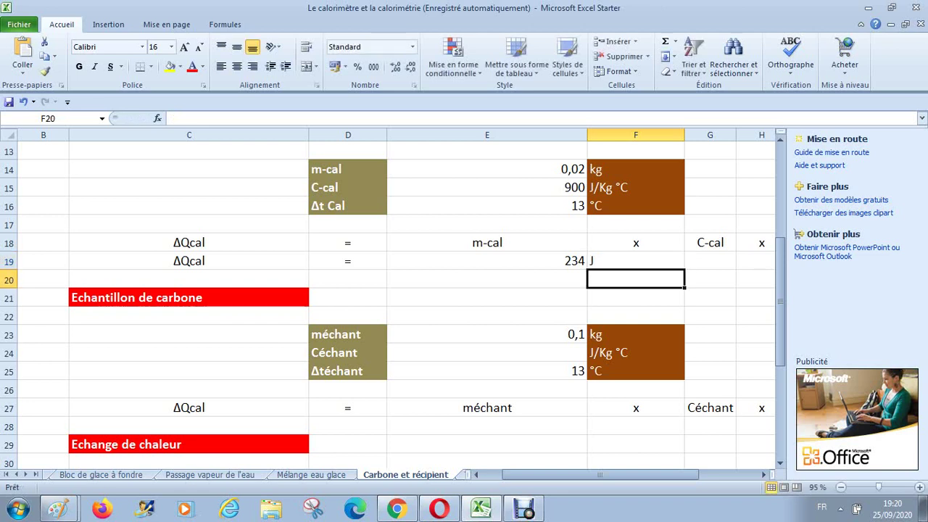
click(636, 205)
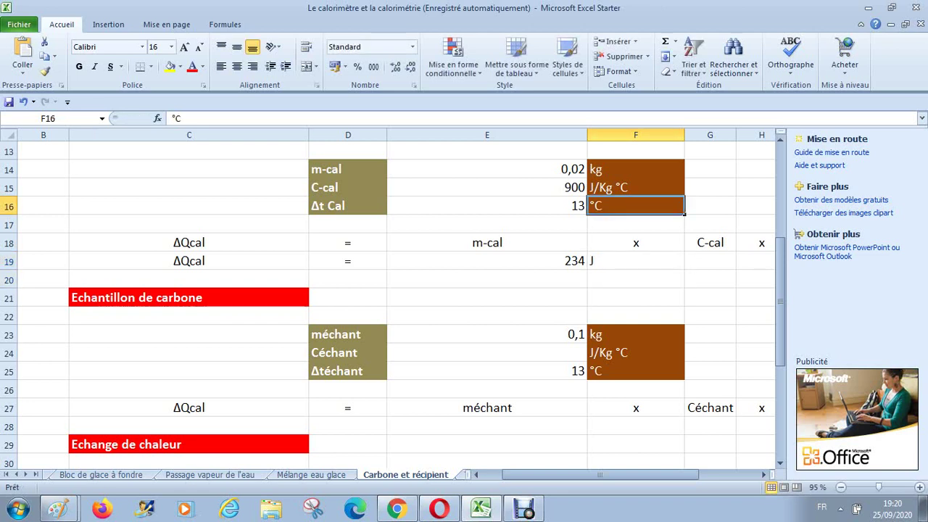
click(45, 70)
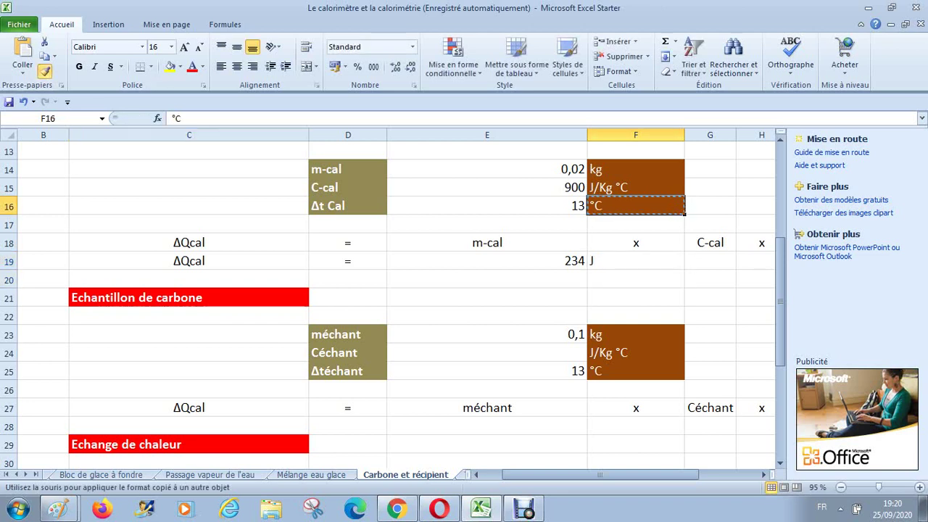
click(635, 260)
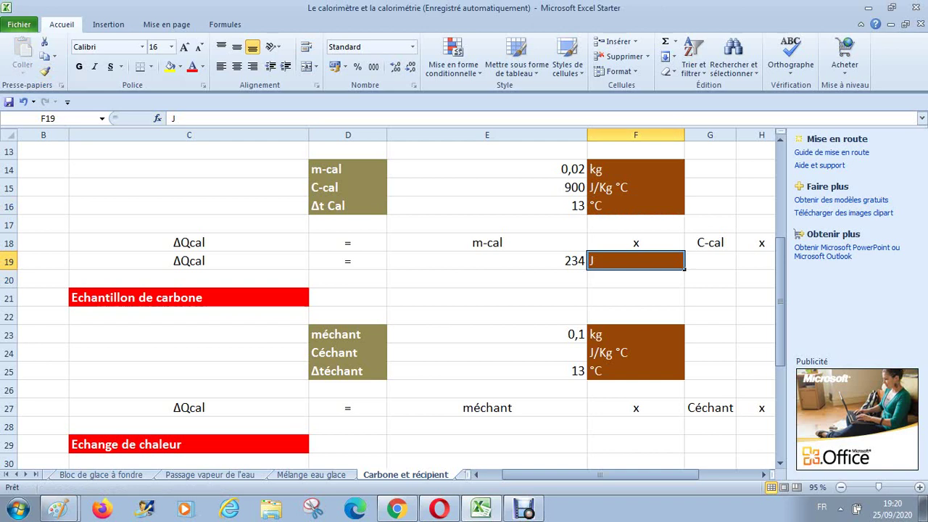
- Switch to Paint and handwrite 234 J in green with the Pencil below the green circle around x J
click(58, 509)
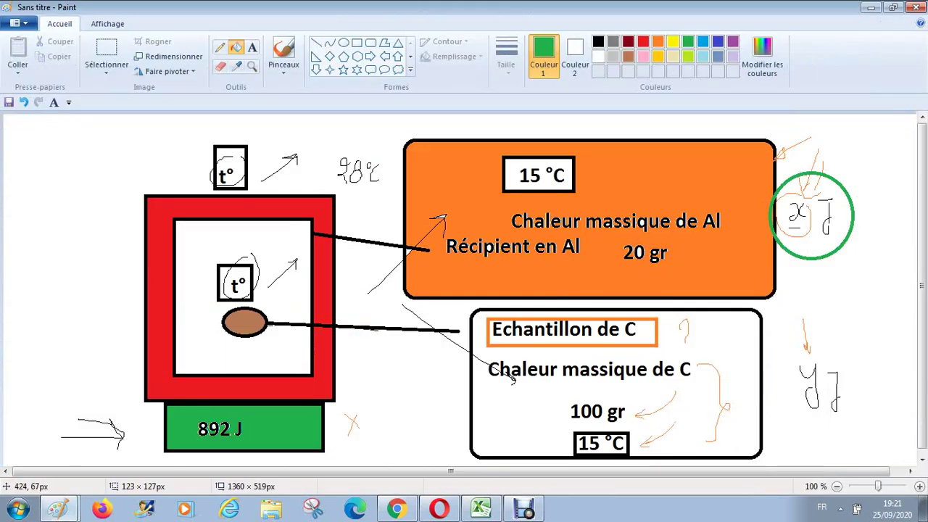
click(219, 47)
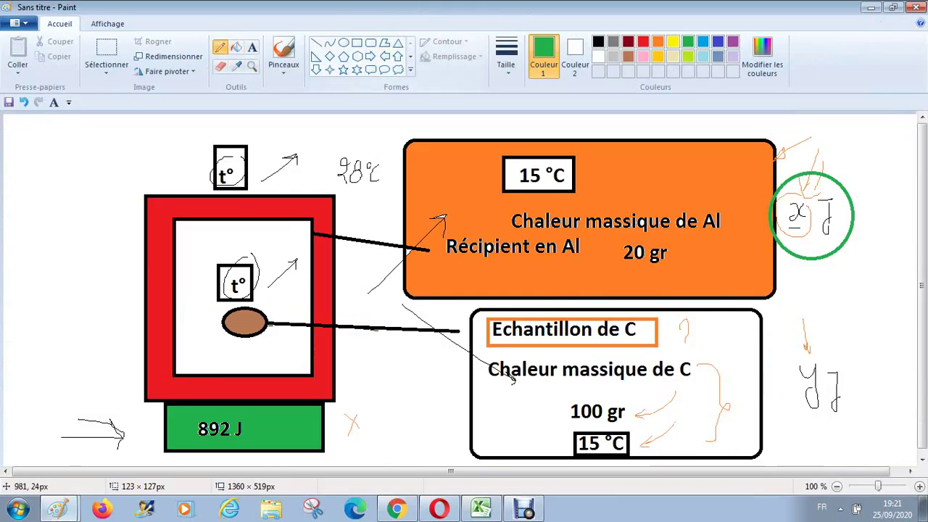
mouse_move(795, 273)
mouse_down()
mouse_move(807, 288)
mouse_move(821, 279)
mouse_move(812, 290)
mouse_move(859, 292)
mouse_up()
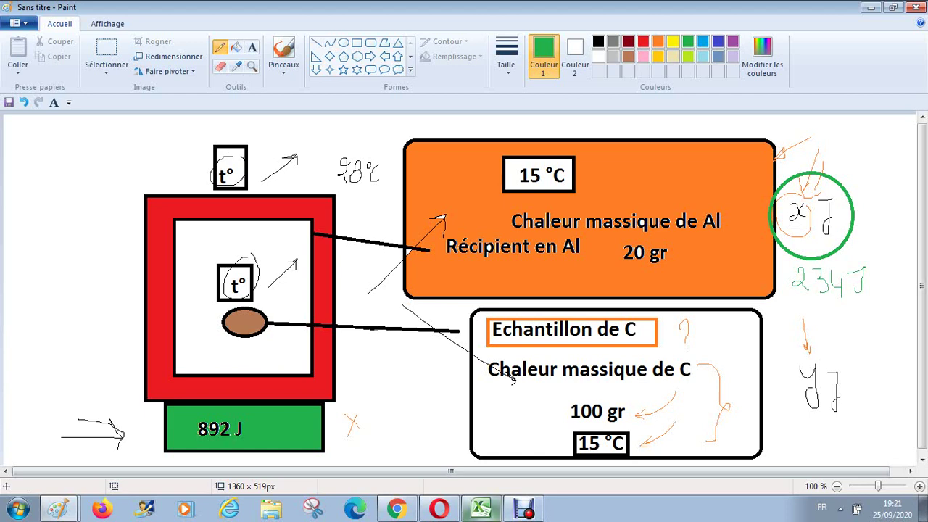
- Switch back to Excel and examine the carbon sample data and the problem statement in the sheet's first rows
click(480, 509)
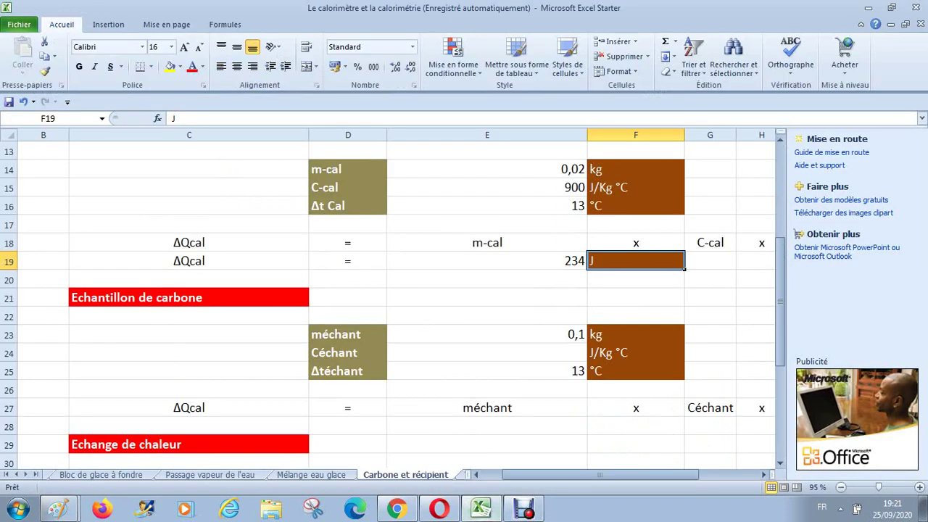
click(486, 389)
key(Down)
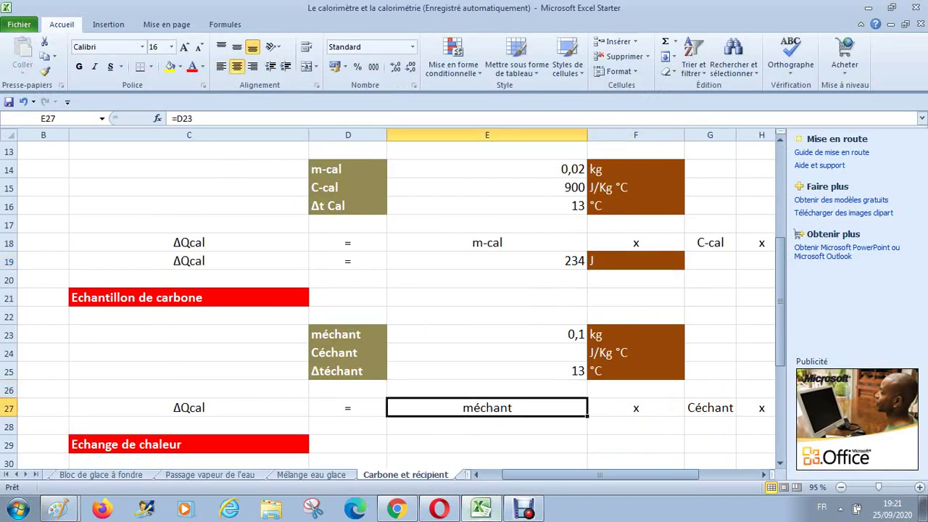
key(Up)
key(Up)
key(Up)
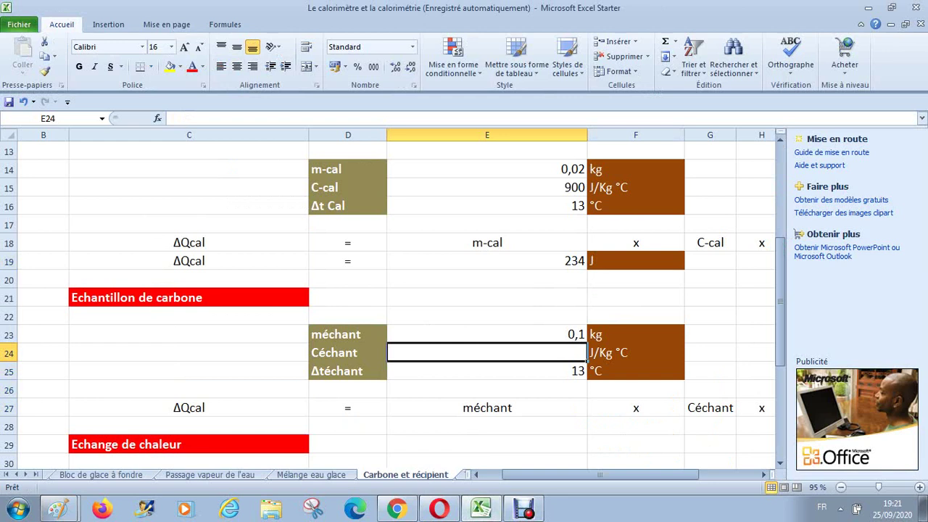
key(Up)
key(Up)
key(Up)
key(Up)
key(Up)
key(Up)
key(Up)
key(Up)
key(Up)
key(Up)
key(Up)
key(Up)
key(Up)
key(Up)
key(Up)
key(Up)
key(Up)
key(Up)
key(Up)
key(Up)
key(Up)
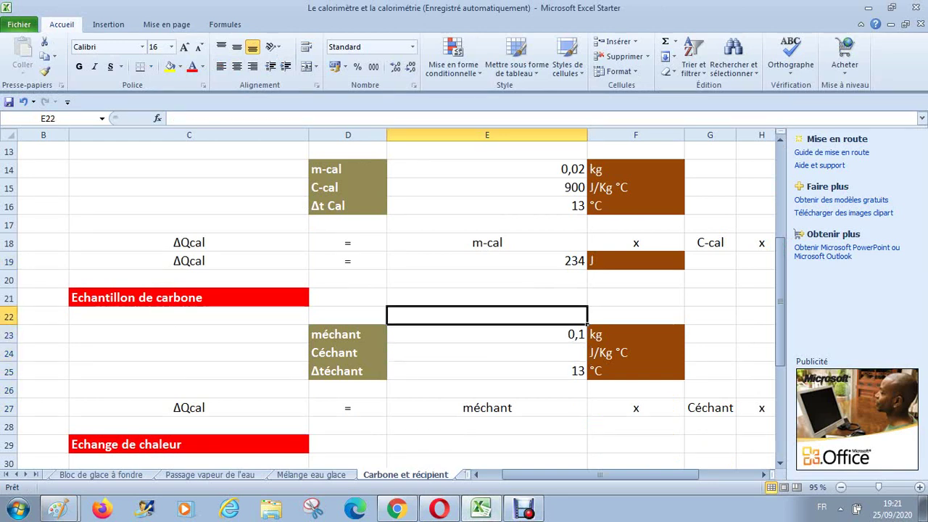
key(Left)
key(Left)
key(Left)
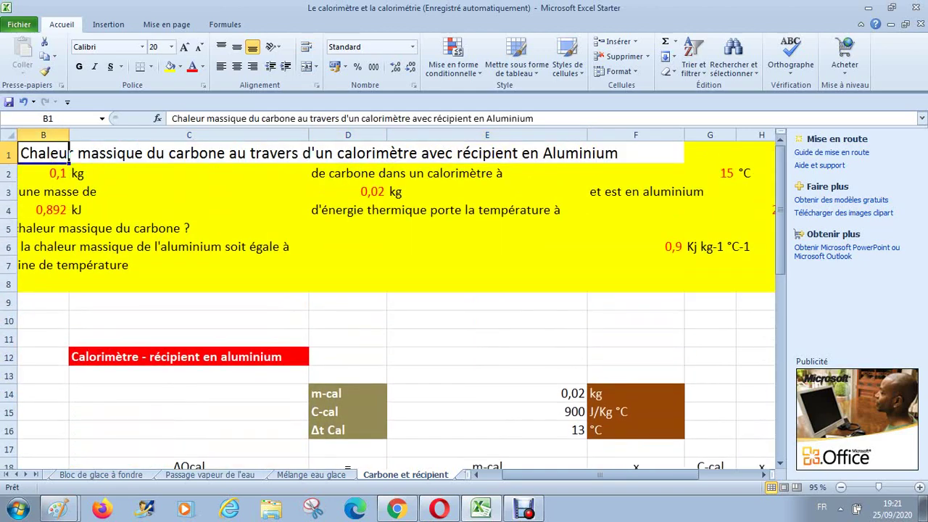
- Enter a centred capital X in E24 as the unknown specific heat Céchant of the carbon sample
key(Down)
key(Down)
key(Down)
key(Down)
key(Down)
key(Down)
key(Down)
key(Down)
key(Down)
key(Down)
key(Down)
key(Down)
key(Down)
key(Down)
key(Down)
key(Down)
key(Down)
key(Right)
key(Right)
key(Right)
key(Right)
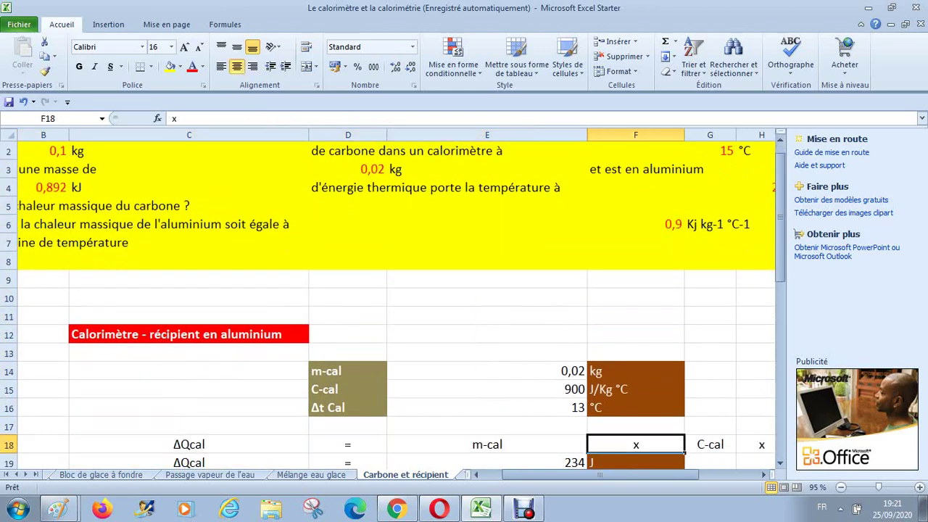
key(Down)
key(Down)
key(Down)
key(Down)
key(Down)
key(Left)
key(Down)
key(Down)
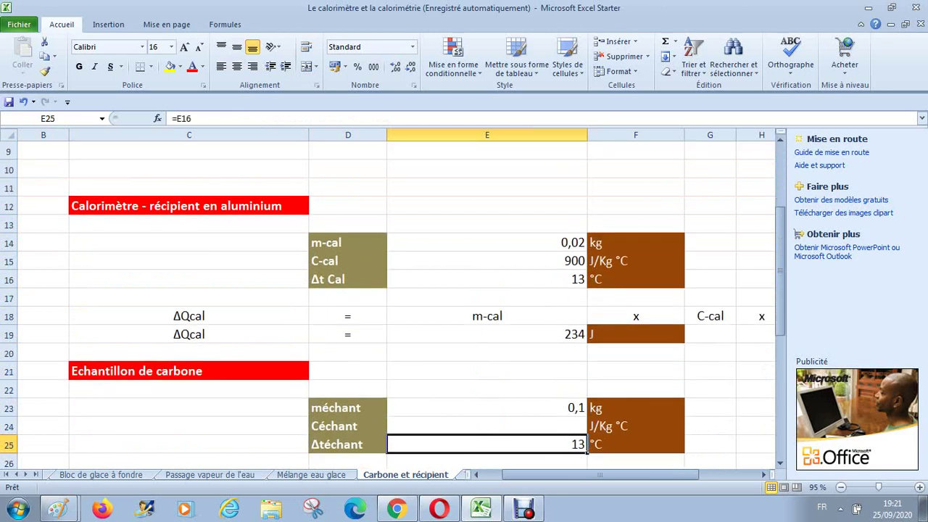
key(Up)
text(x)
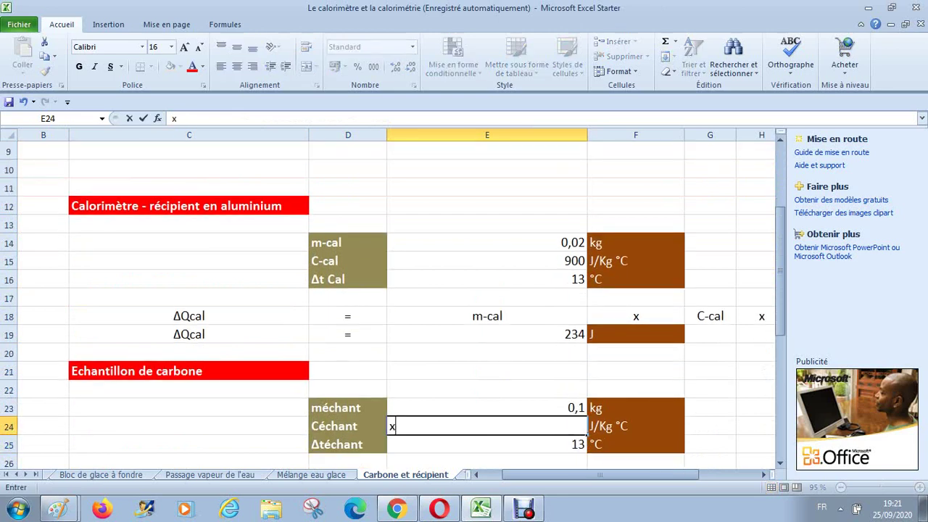
key(Return)
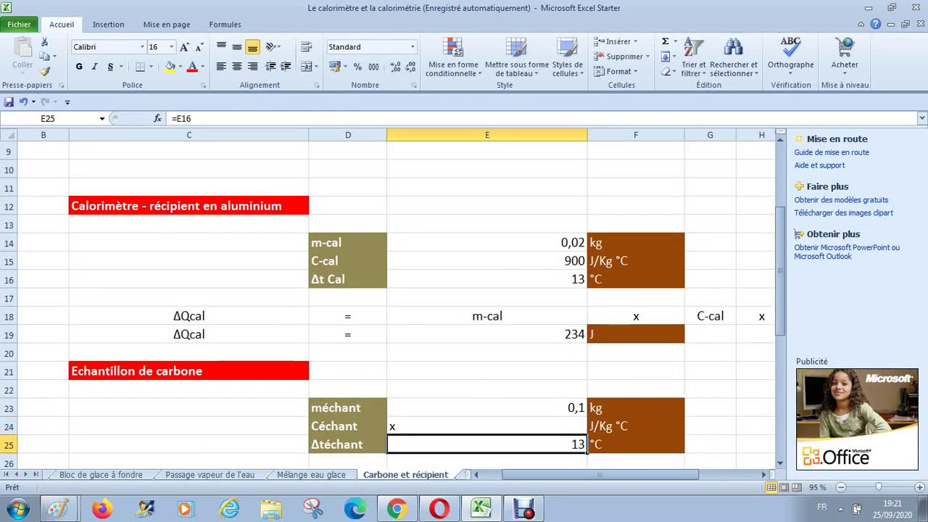
click(486, 426)
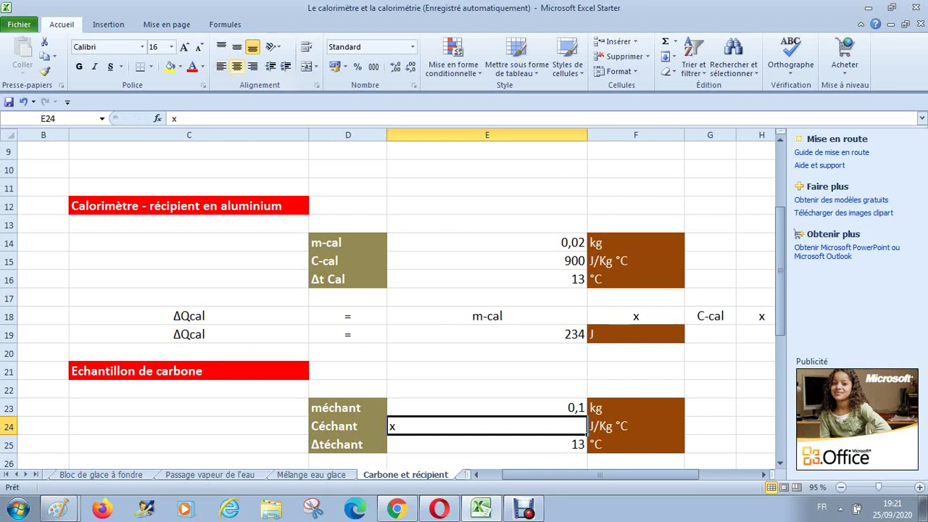
text(X)
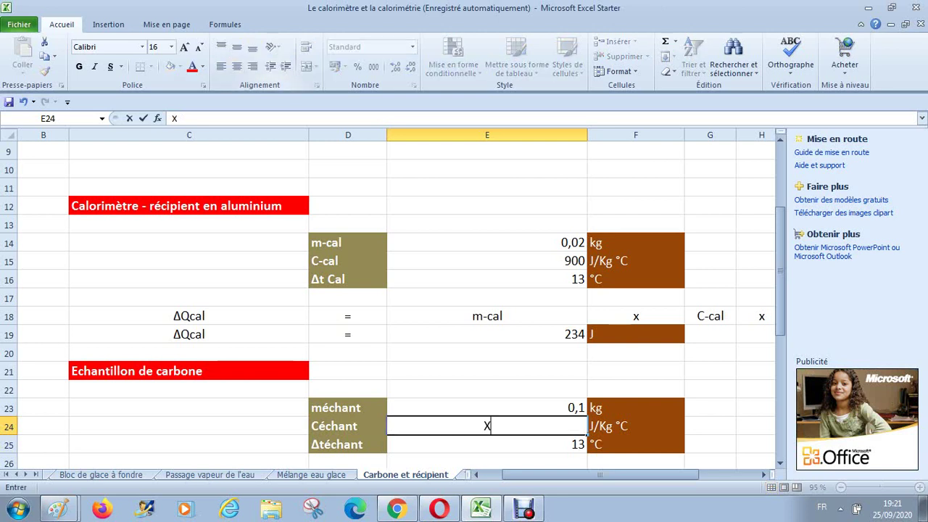
key(Return)
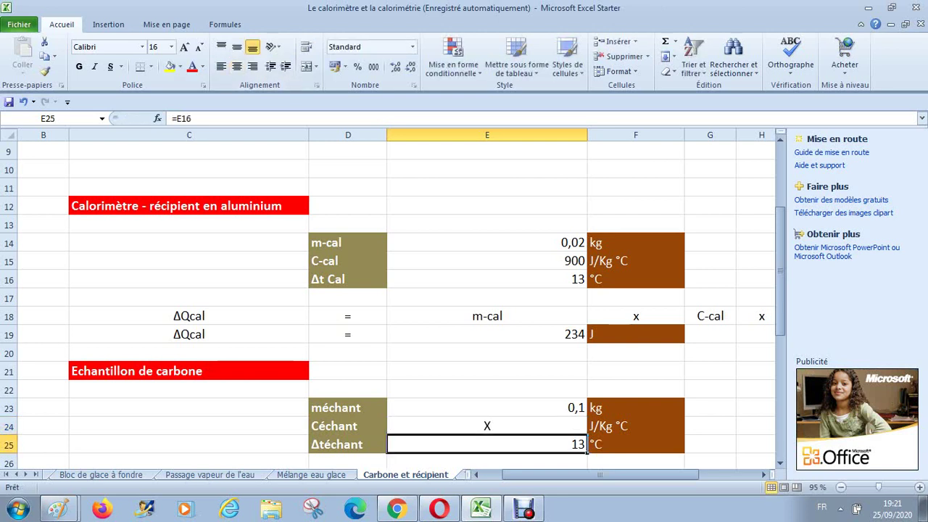
- Colour the X in E24 red and align it right
click(487, 426)
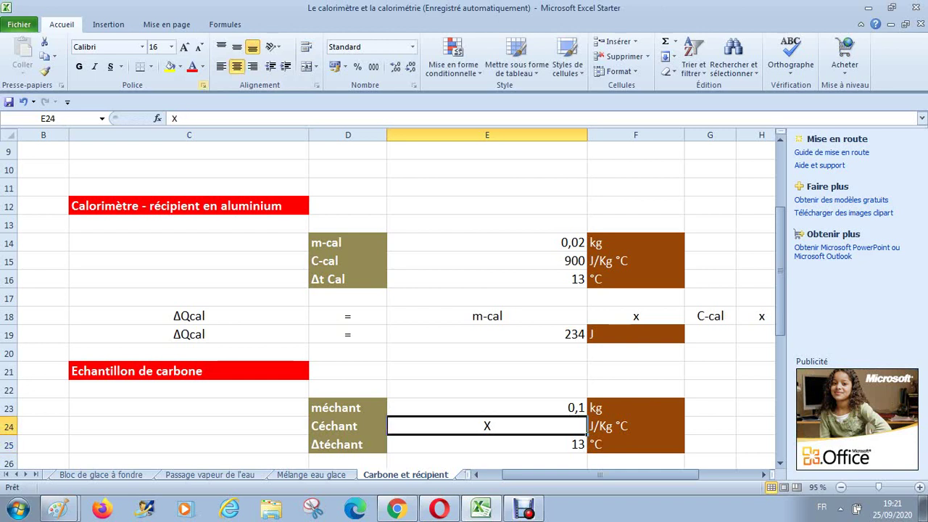
click(193, 66)
click(252, 66)
- Review the calorimeter values in E14:E16 and the carbon sample values in E23:E25
drag(573, 243, 584, 283)
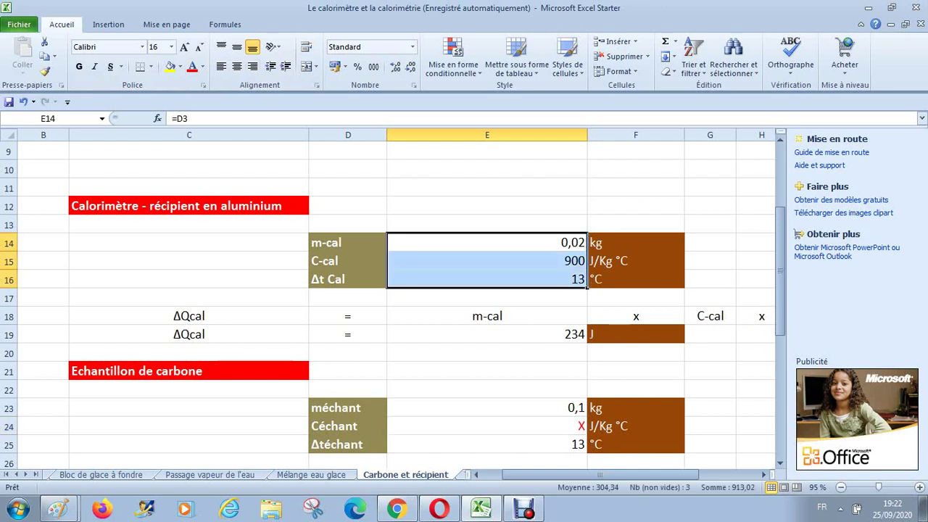
click(486, 407)
key(Down)
key(Down)
key(Down)
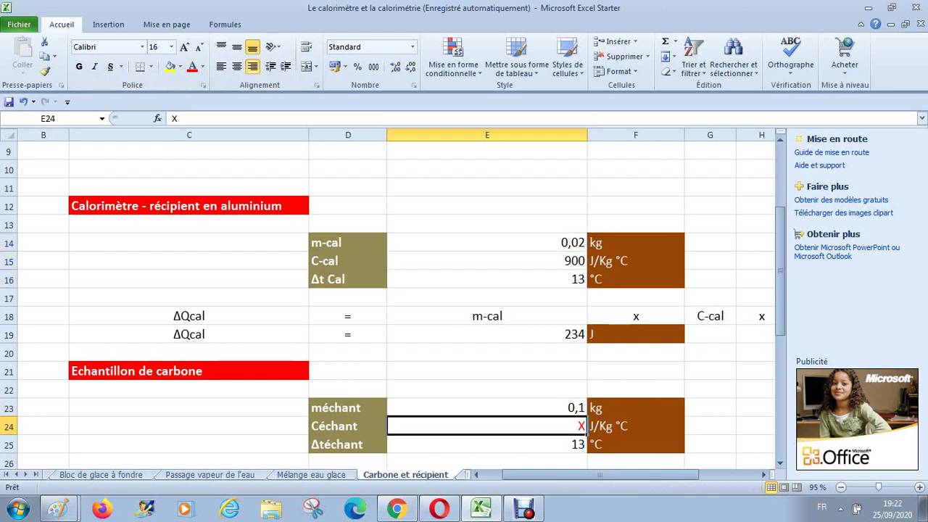
key(Down)
key(Down)
key(Up)
key(Up)
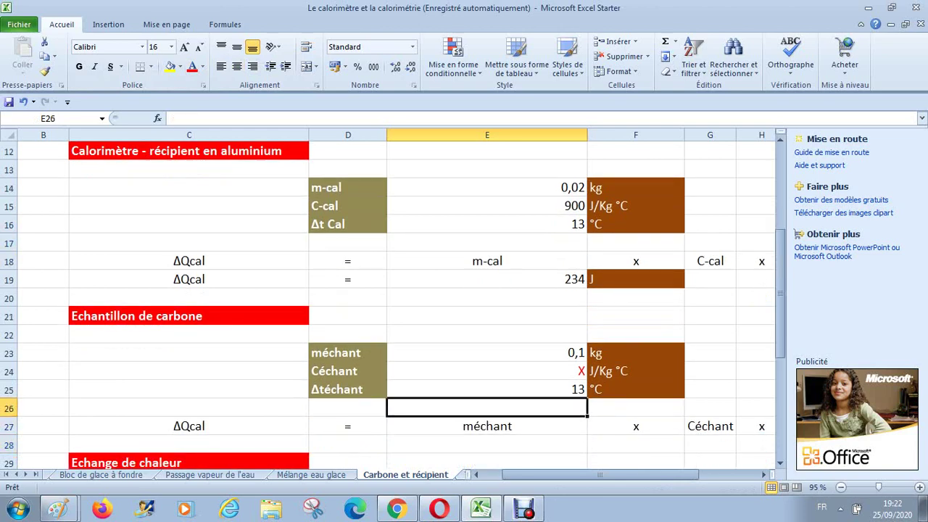
- Examine the carbon sample's heat formula in row 27 and the start of the Echange de chaleur section below it
key(Up)
key(Down)
key(Down)
key(Down)
key(Down)
key(Down)
key(Down)
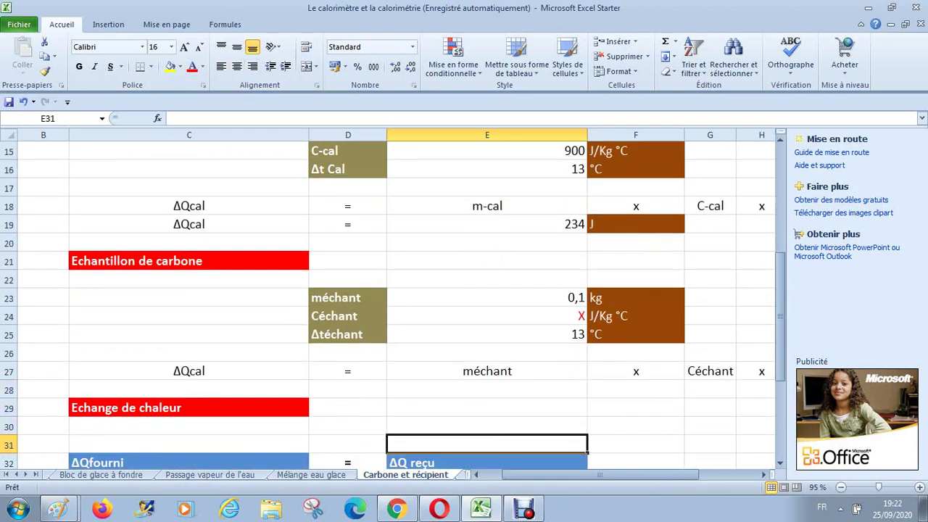
key(Up)
key(Up)
key(Up)
key(Up)
key(Left)
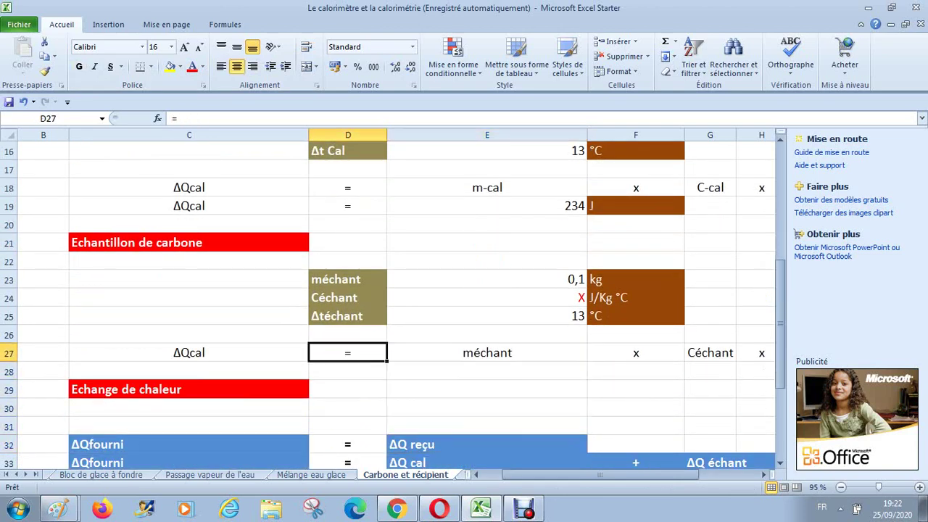
key(Left)
key(Left)
key(Right)
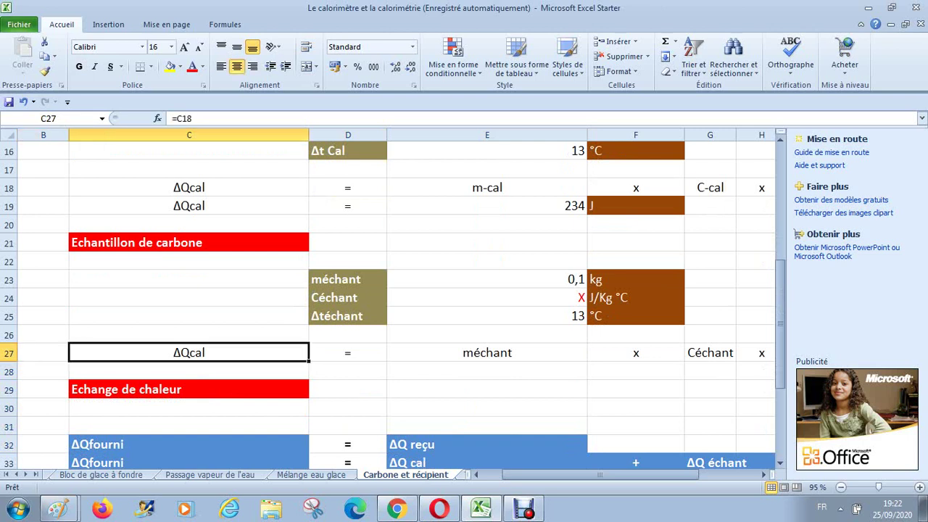
key(Right)
key(Right)
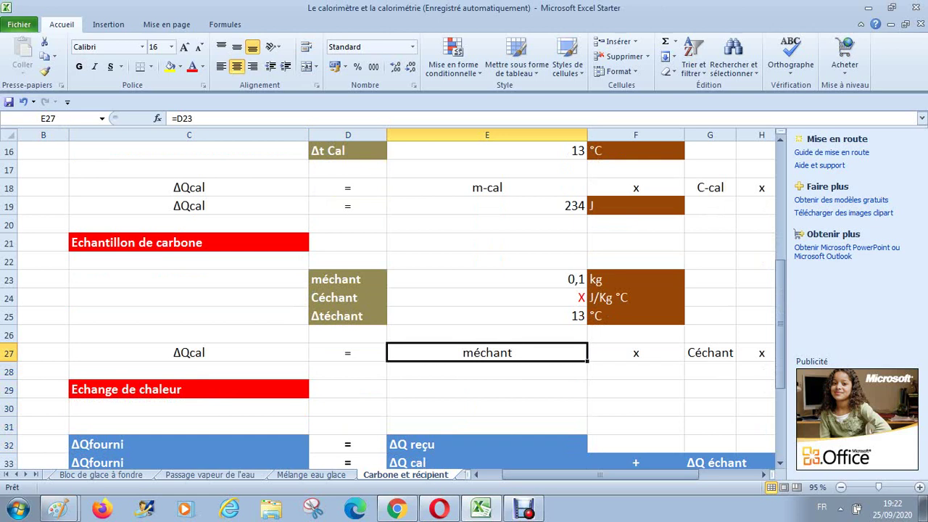
key(Left)
key(Left)
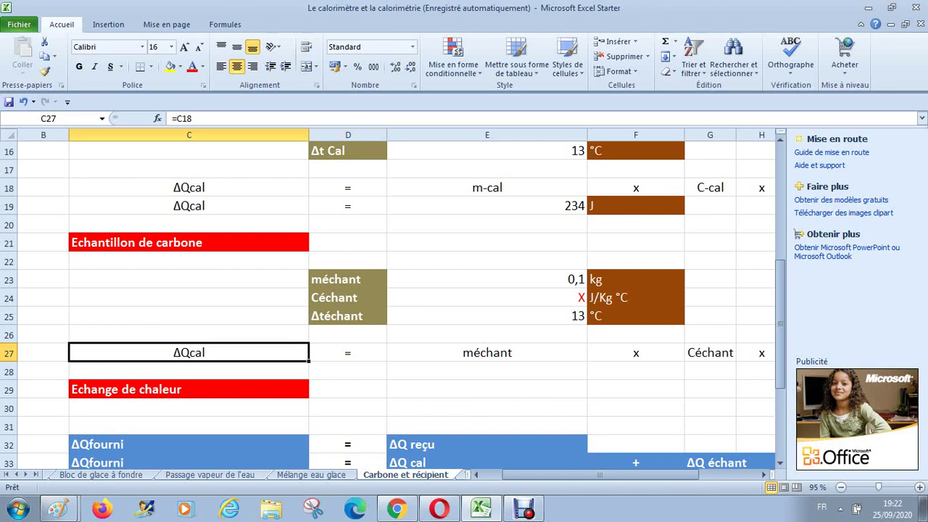
click(108, 24)
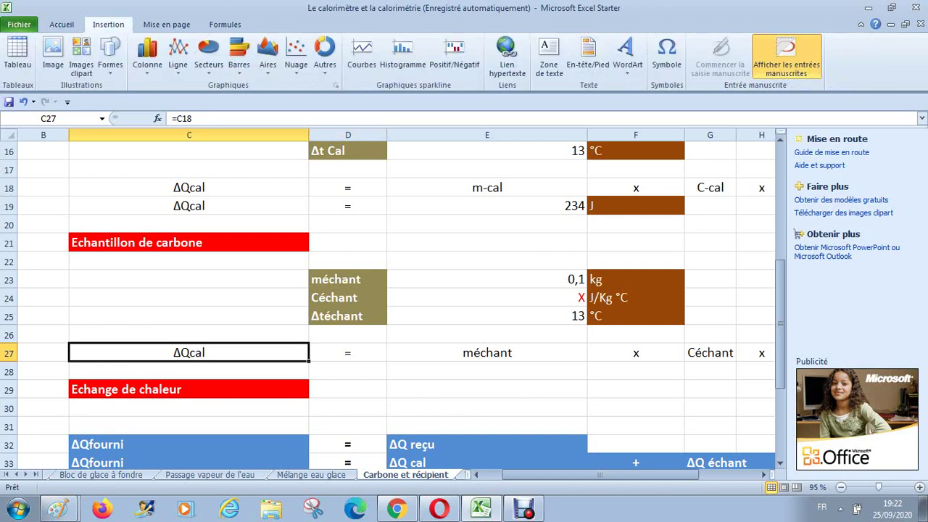
click(666, 54)
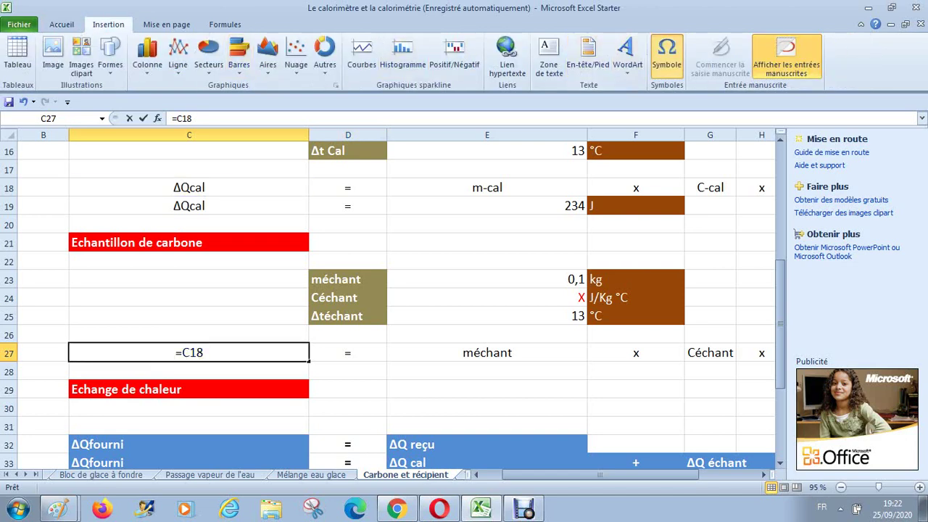
click(358, 377)
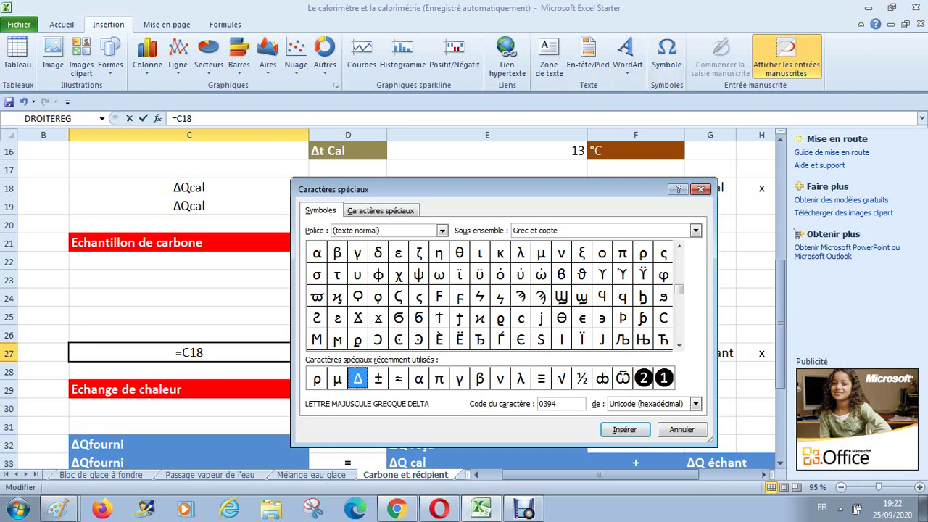
click(624, 429)
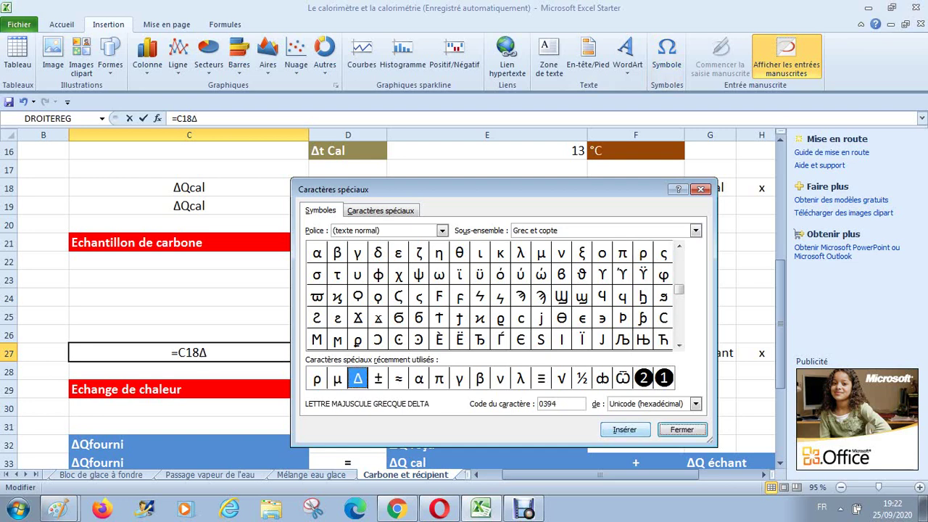
click(681, 429)
- Replace the reference in C27 with the label ΔQ -Ech, inserting the Δ as a special character
key(BackSpace)
key(BackSpace)
key(BackSpace)
key(BackSpace)
key(BackSpace)
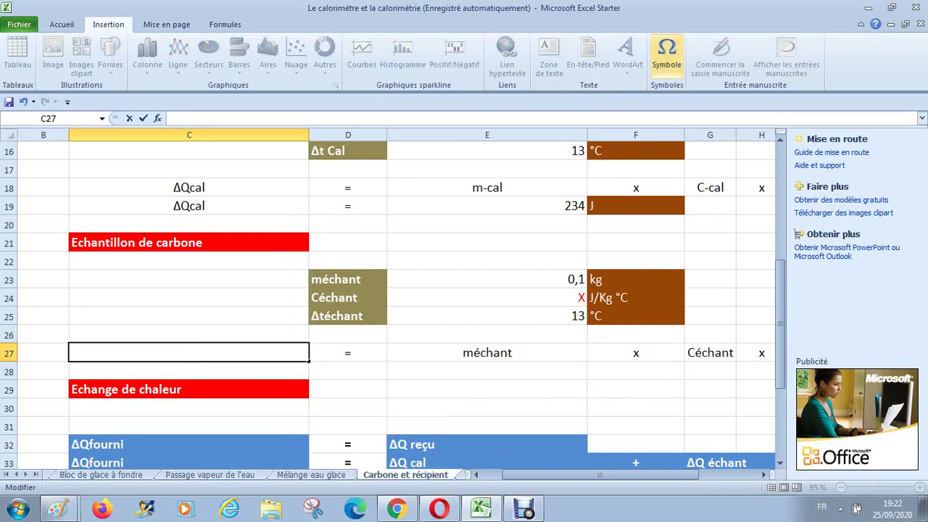
click(666, 54)
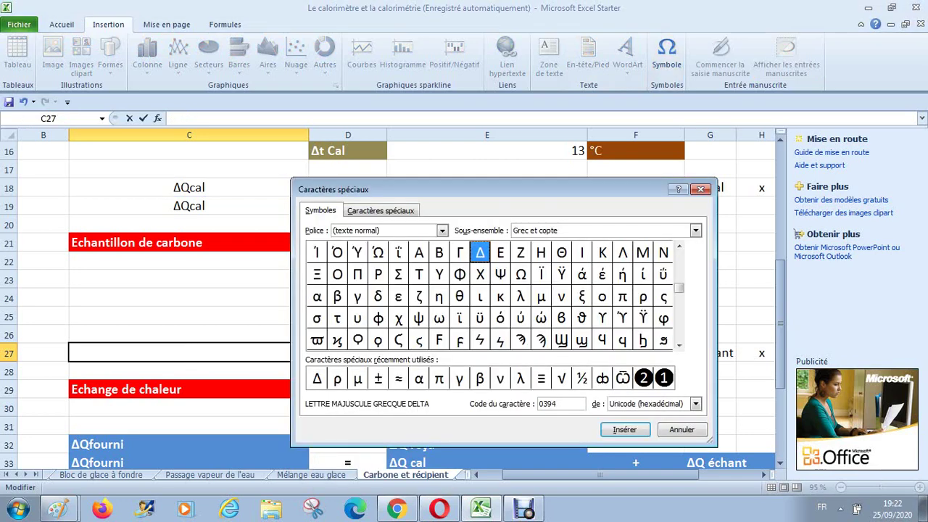
click(316, 378)
click(625, 429)
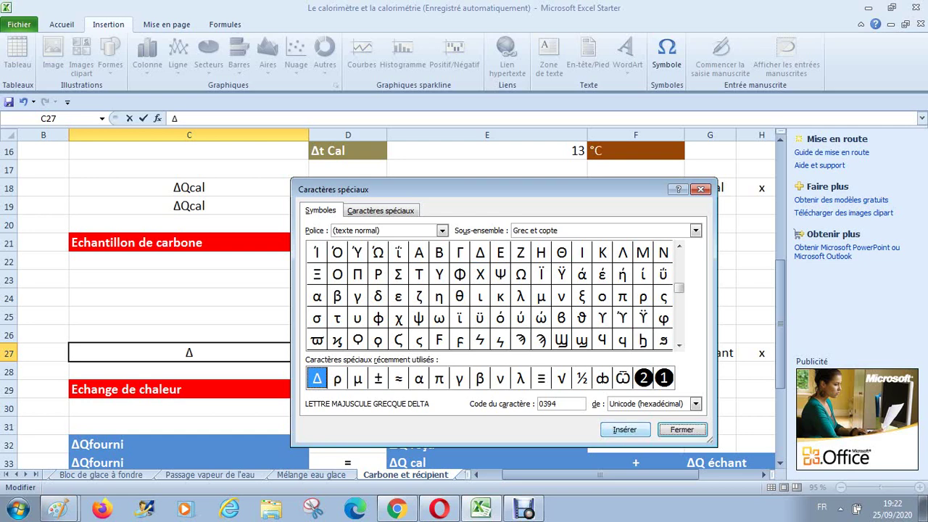
click(681, 429)
text(Q)
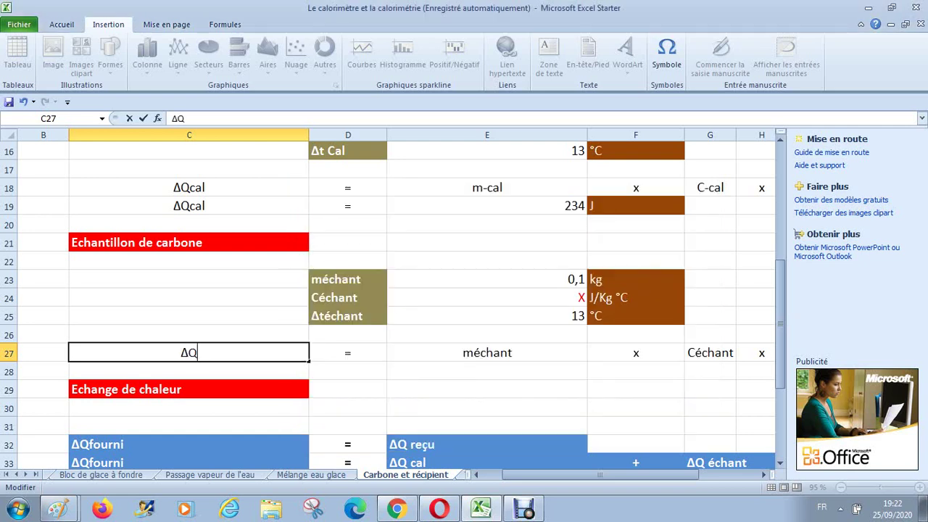
text( -Ech)
- Rename the carbon sample's mass label in D23 to m-Ech
click(347, 279)
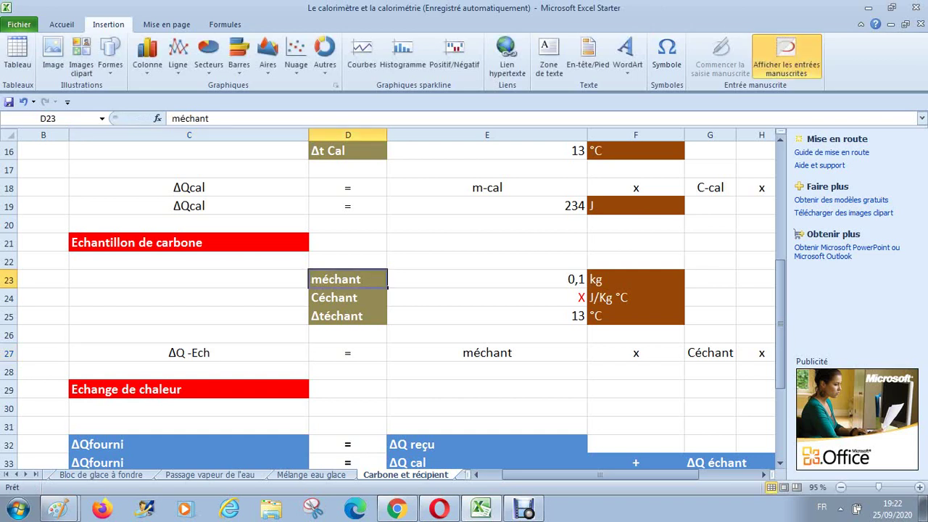
click(181, 118)
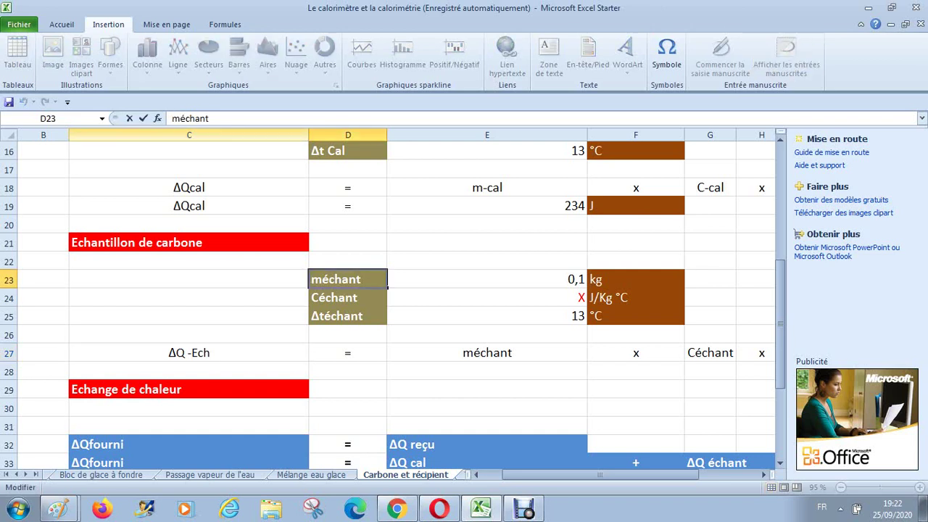
key(BackSpace)
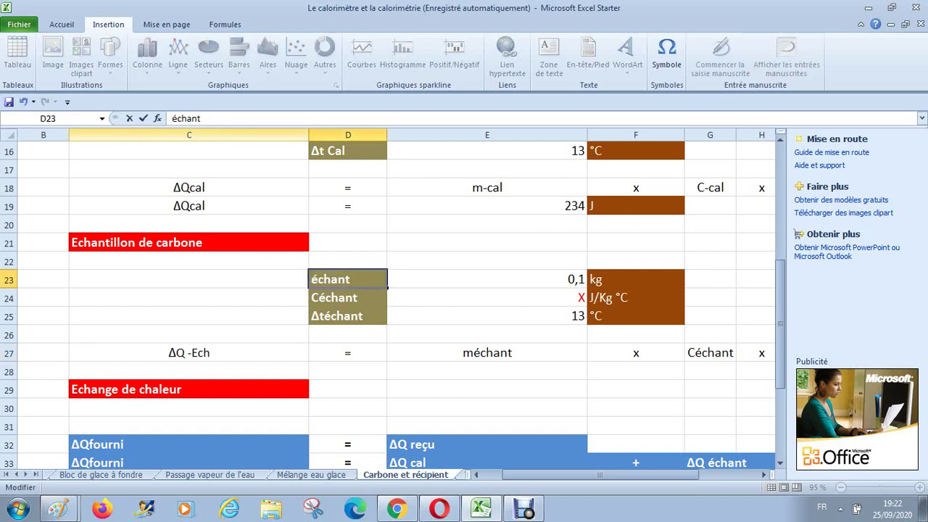
text(m-Ech)
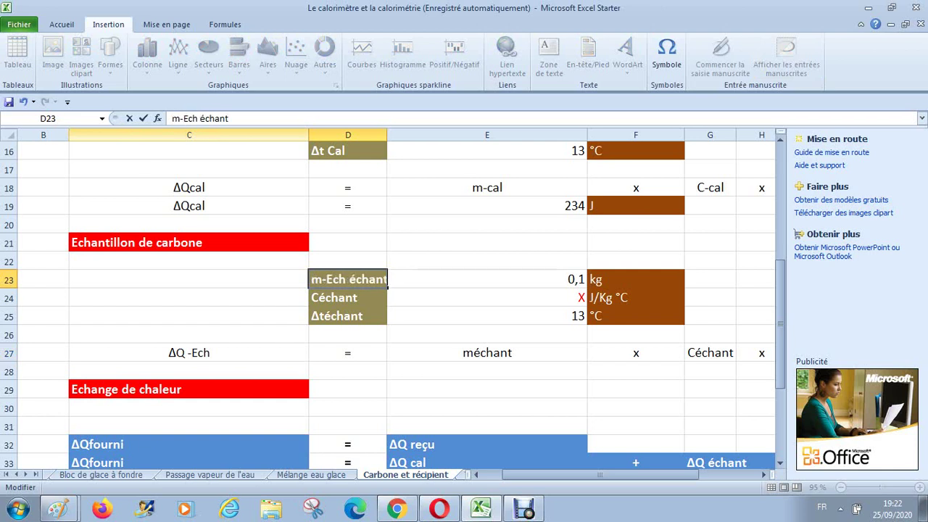
key(Delete)
key(Delete)
key(Delete)
key(Delete)
key(Delete)
key(Delete)
key(Return)
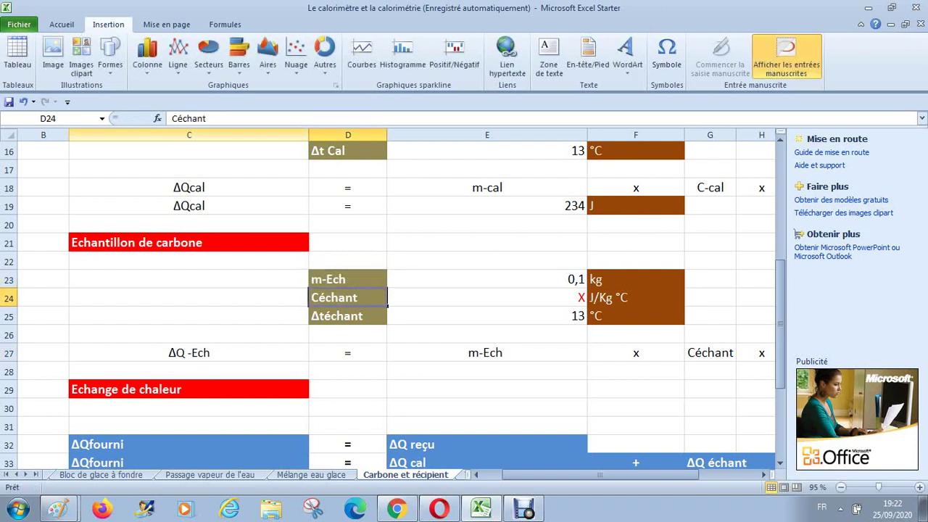
- Rename the carbon sample's specific heat label in D24 to C-Ech
key(F2)
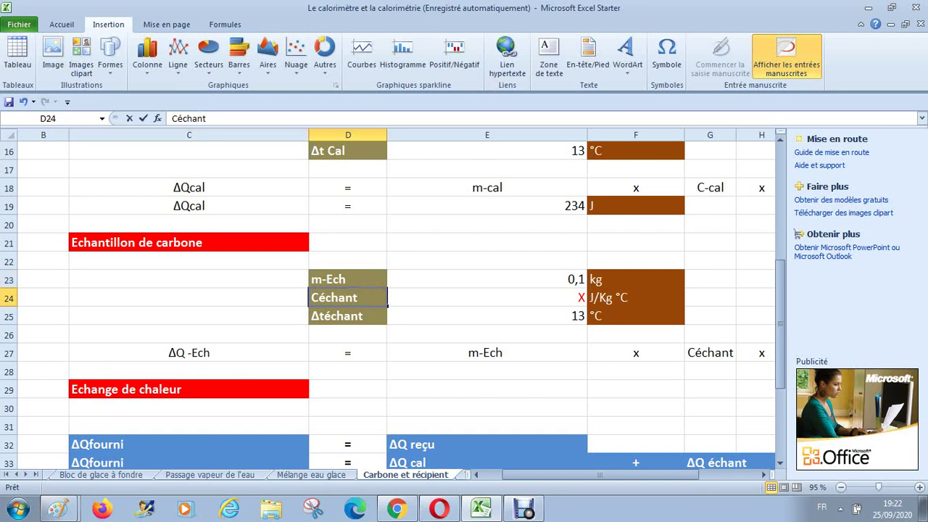
text(-)
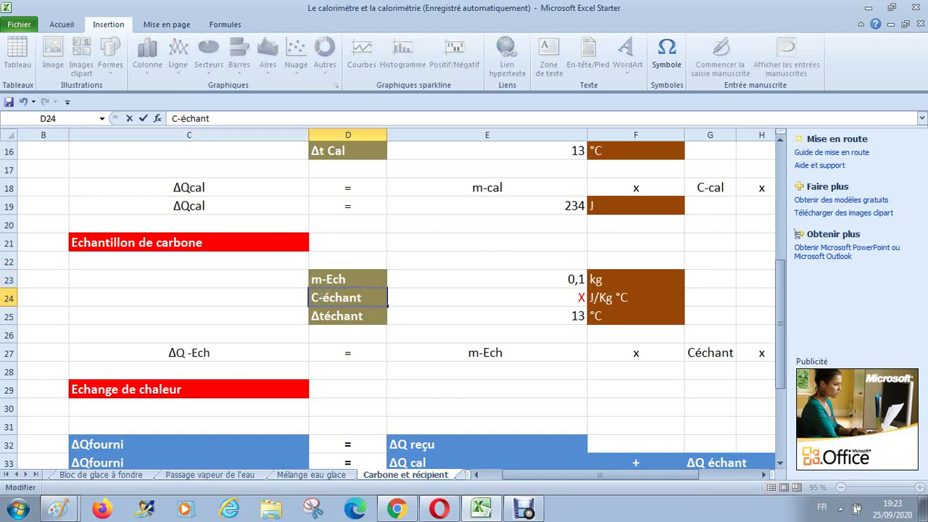
text(Ech)
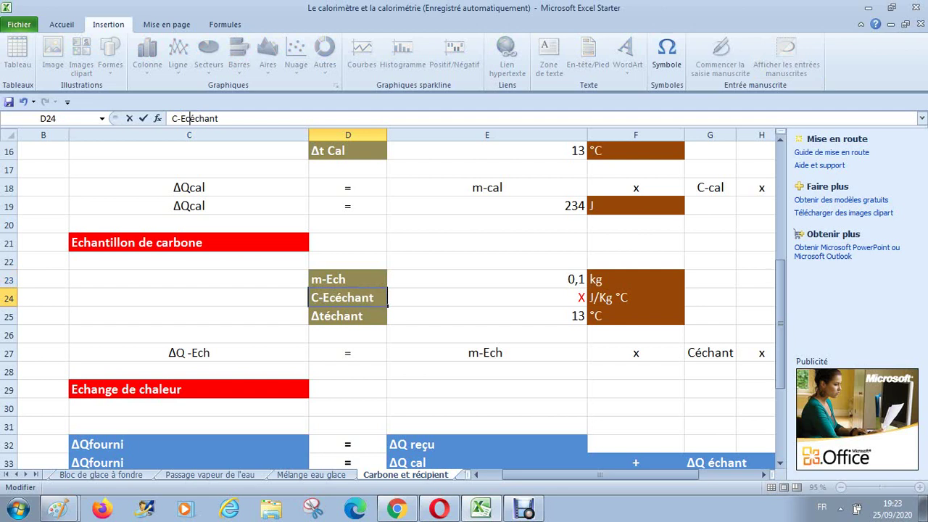
key(Delete)
key(Delete)
key(Delete)
key(Delete)
key(Delete)
key(Delete)
key(Return)
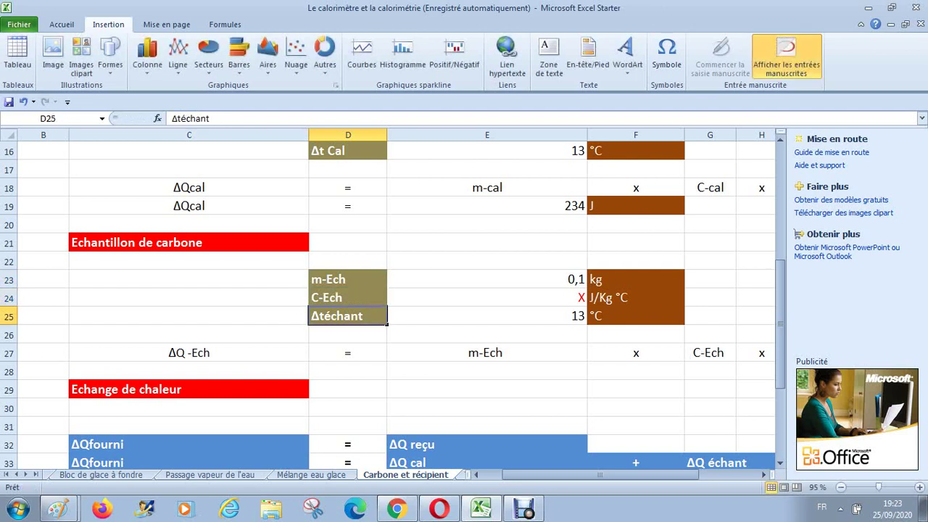
- Rename the carbon sample's temperature change label in D25 to Δt-Ech
click(181, 118)
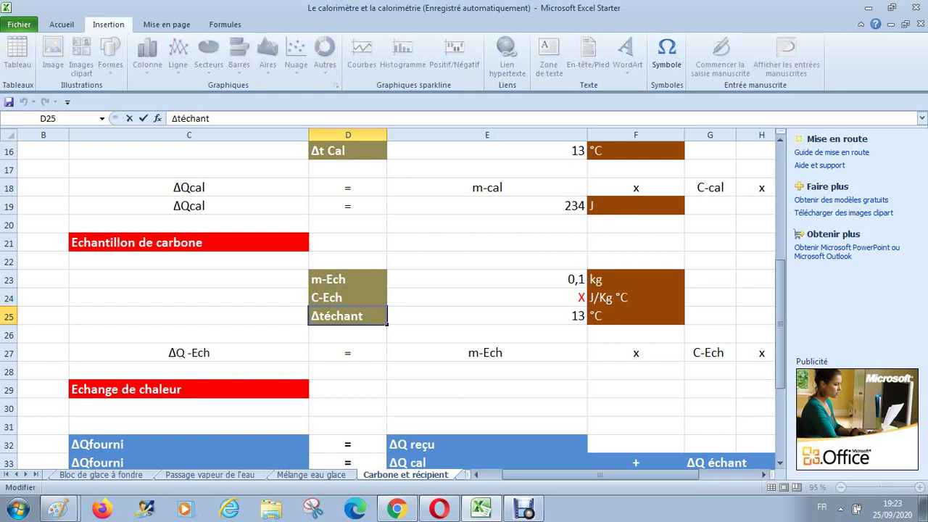
text(-)
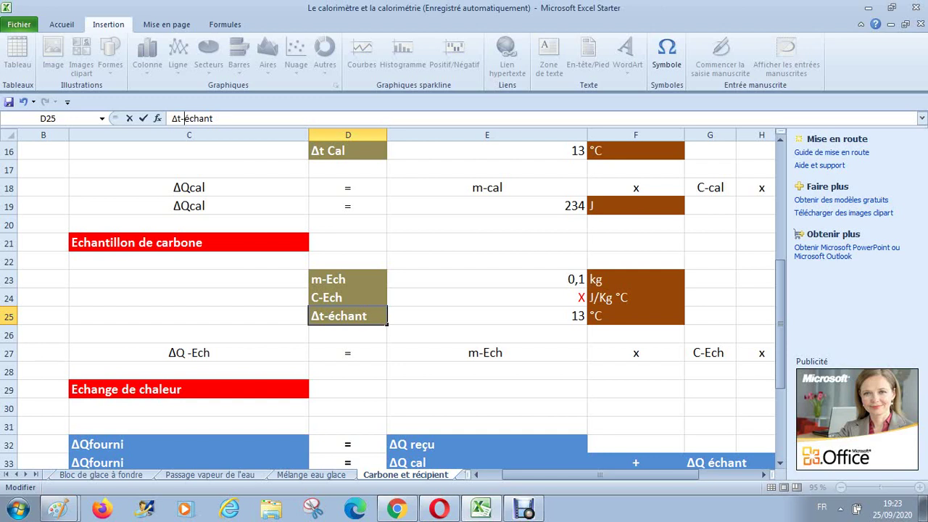
text(Ec)
click(182, 118)
text(h)
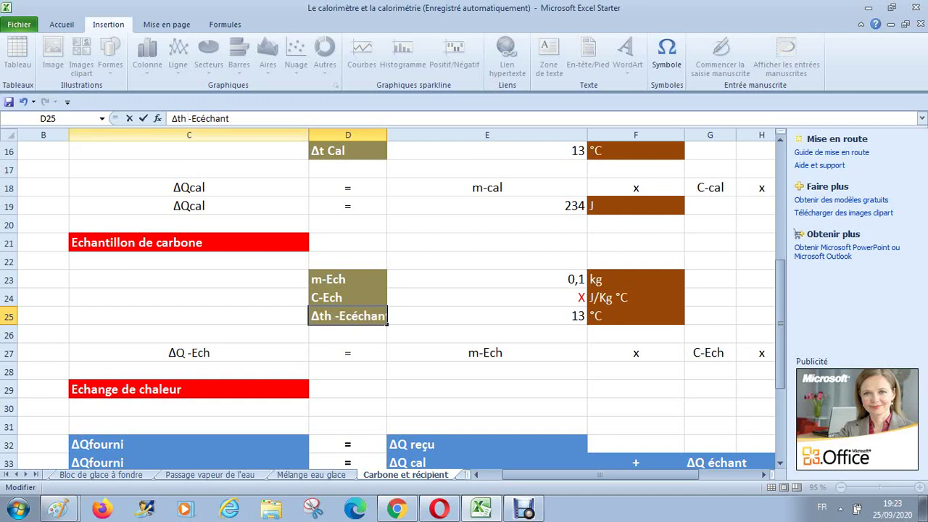
key(BackSpace)
key(BackSpace)
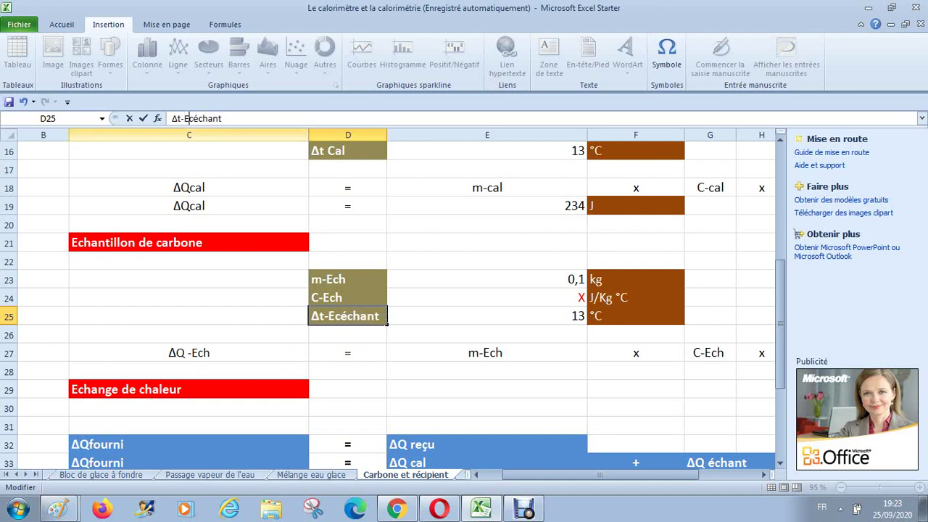
click(189, 118)
text(ch)
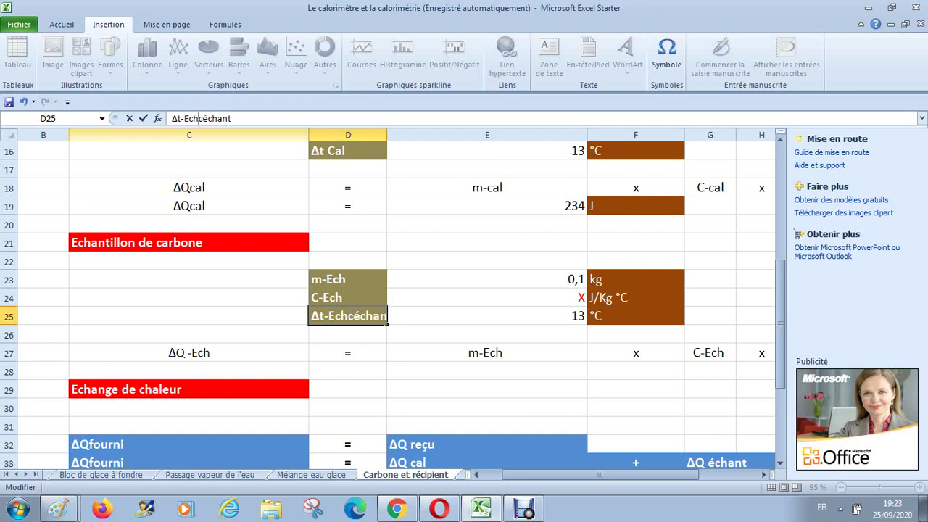
key(Delete)
key(Delete)
key(Delete)
key(Delete)
key(Delete)
key(Delete)
key(Delete)
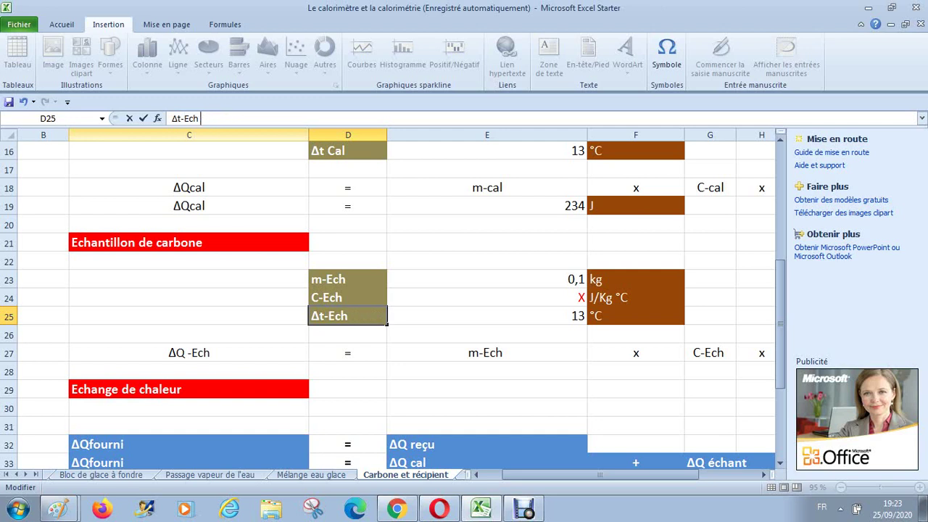
key(Return)
- Review the calorimeter labels and values from row 14 down to the renamed carbon sample rows
key(Up)
key(Up)
key(Up)
key(Up)
key(Up)
key(Up)
key(Up)
key(Up)
key(Up)
key(Up)
key(Up)
key(Up)
key(Up)
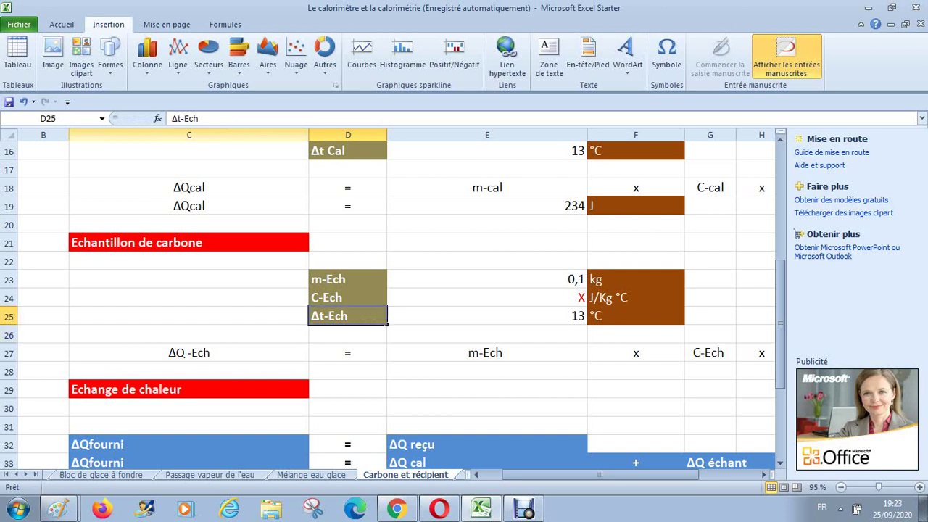
key(Down)
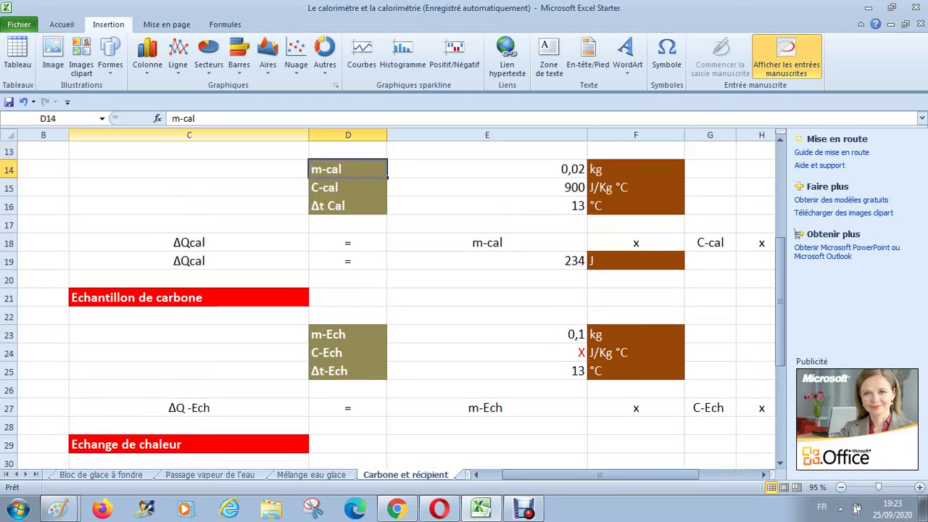
key(Right)
key(Right)
key(Left)
key(Down)
key(Down)
key(Down)
key(Down)
key(Down)
key(Down)
key(Down)
key(Down)
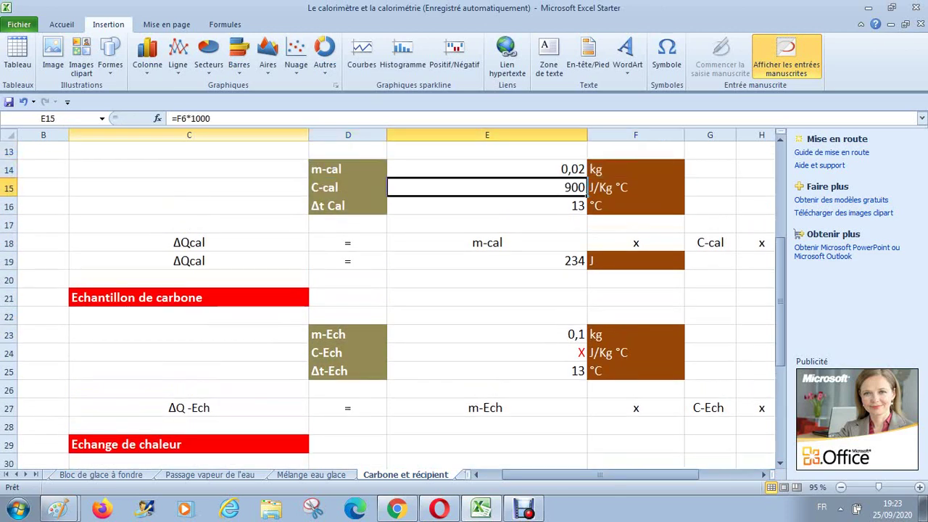
key(Down)
key(Down)
key(Down)
key(Down)
key(Down)
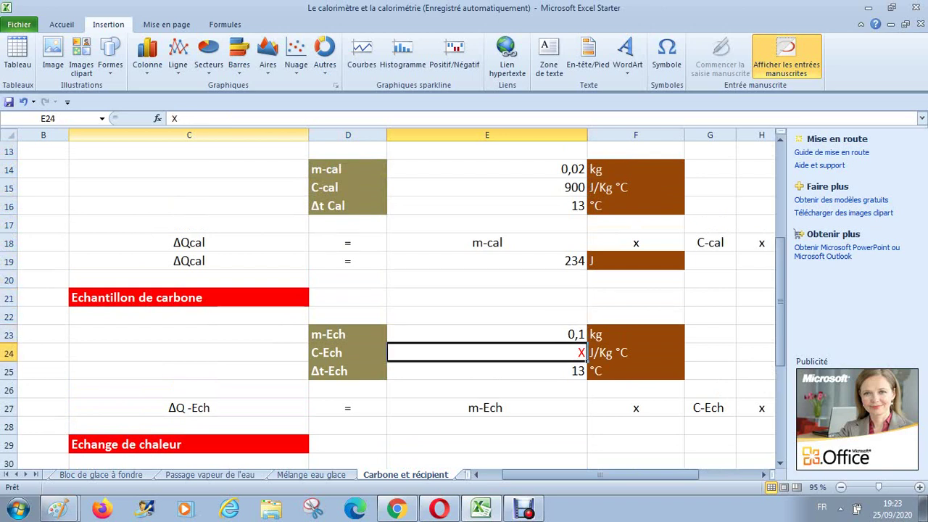
- Extend the carbon sample's heat equation in row 27 with an equals sign in J27
key(Left)
key(Left)
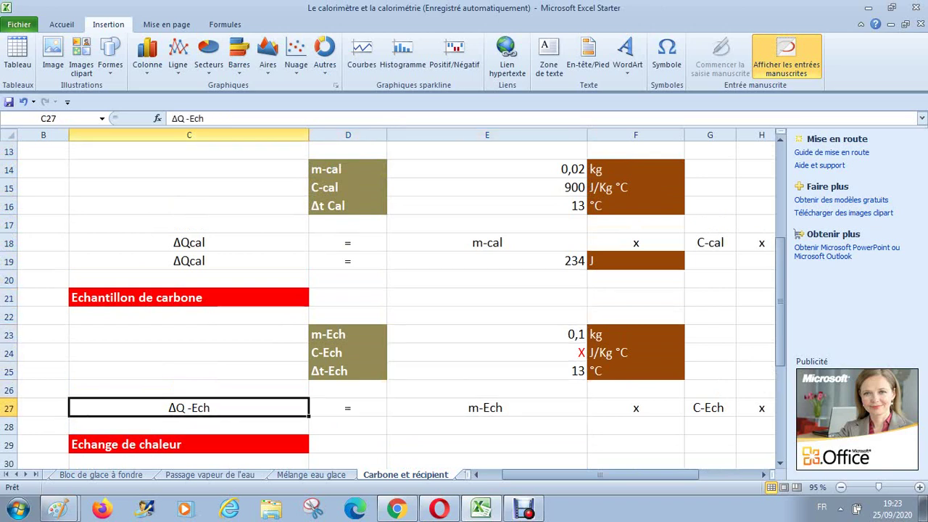
key(Right)
key(Right)
key(Right)
key(Right)
key(Right)
key(Right)
key(Right)
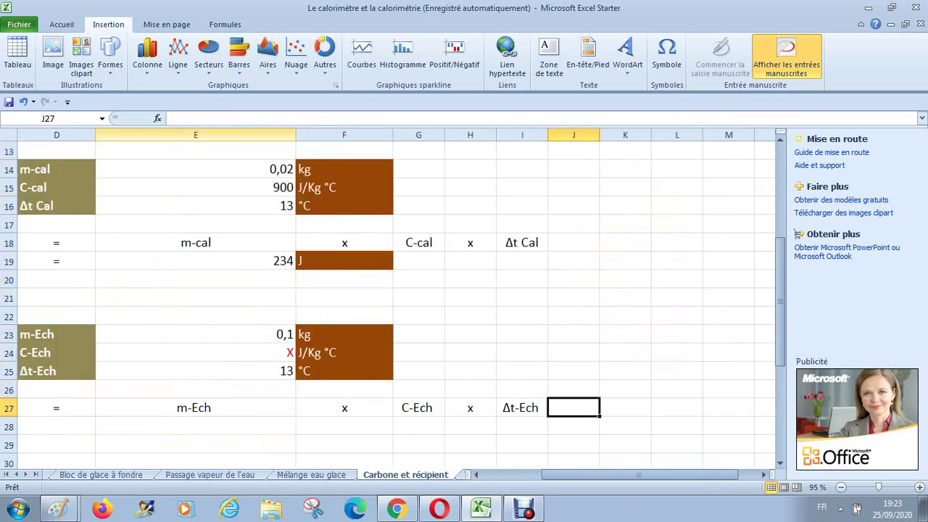
text(=)
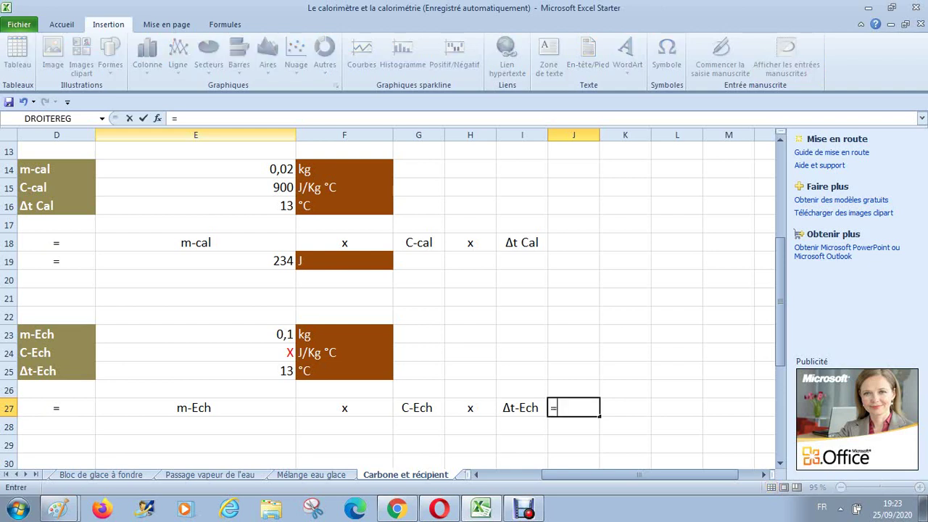
key(Return)
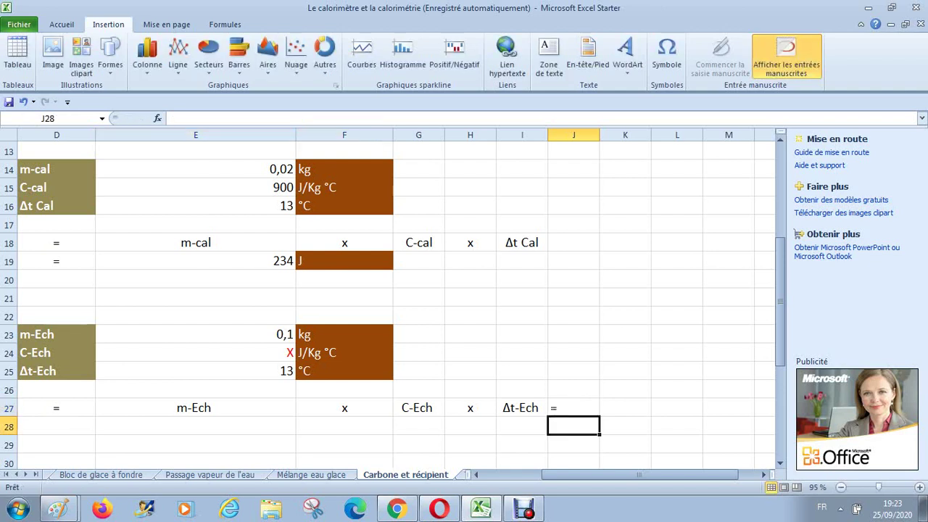
- Compute the carbon sample's heat in K27 as the supplied energy B4*1000 minus the calorimeter's heat in E19
click(625, 408)
text(=)
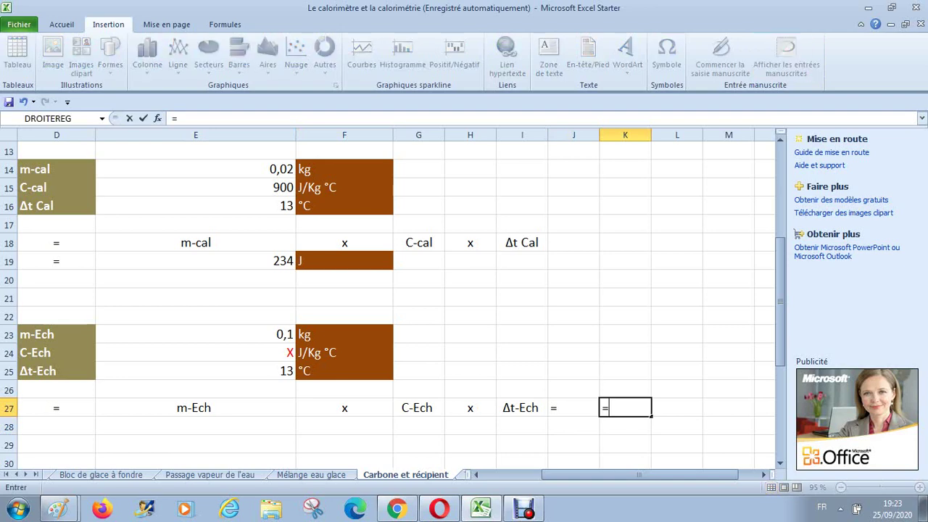
drag(780, 357, 780, 266)
drag(667, 474, 606, 474)
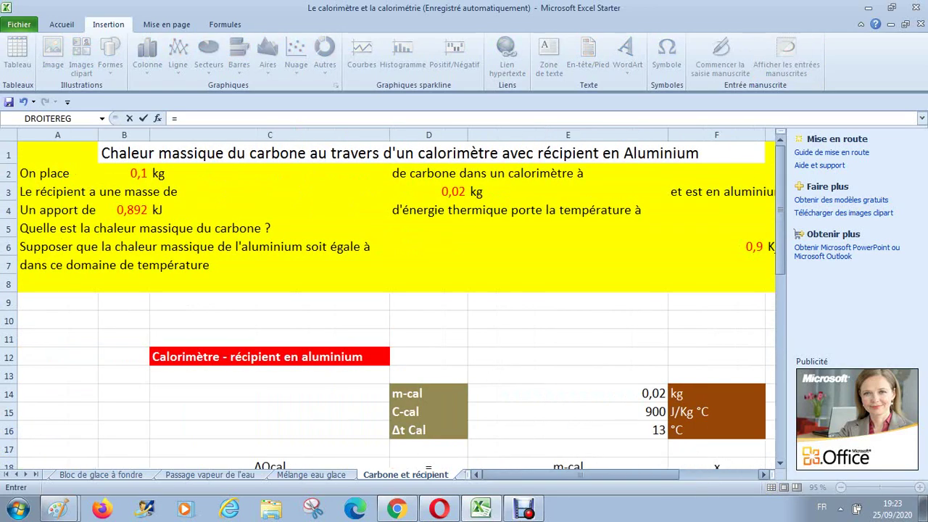
click(124, 210)
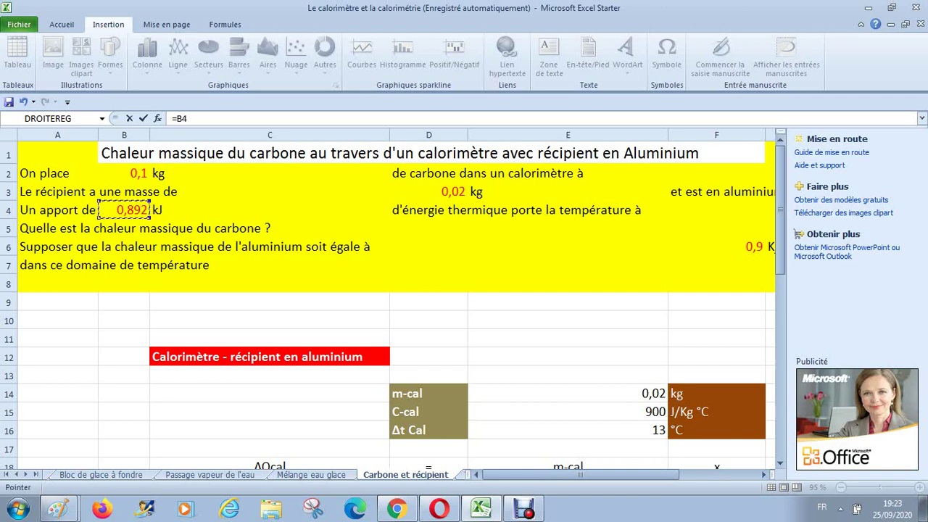
key(F2)
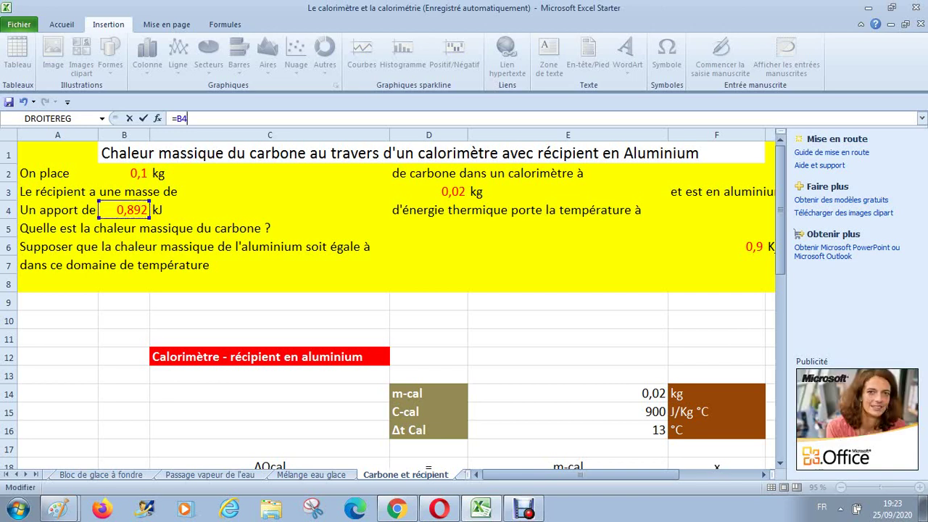
text(*1000-)
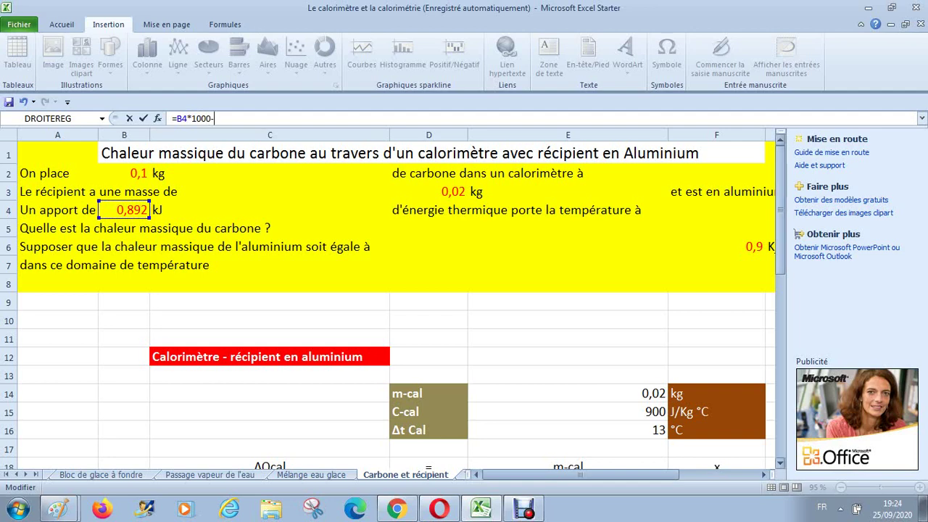
drag(780, 218, 780, 231)
drag(780, 317, 780, 309)
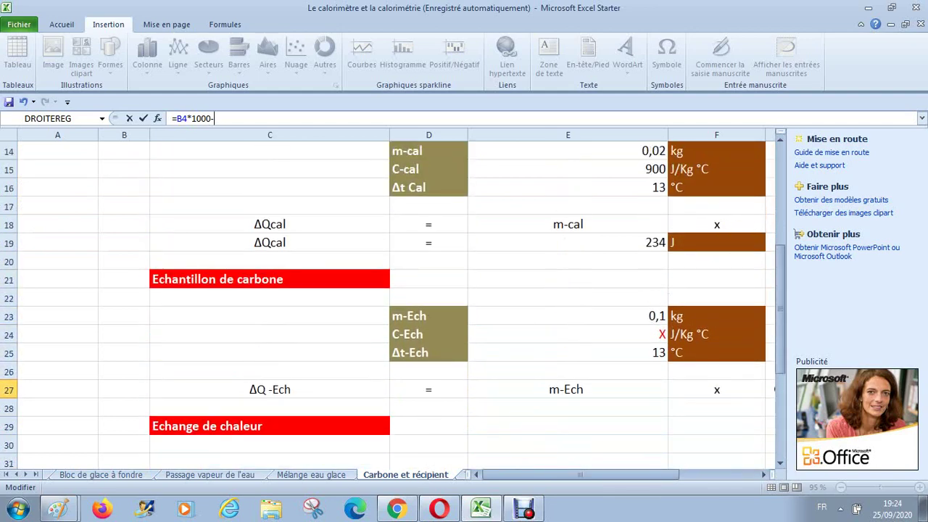
click(568, 242)
key(Return)
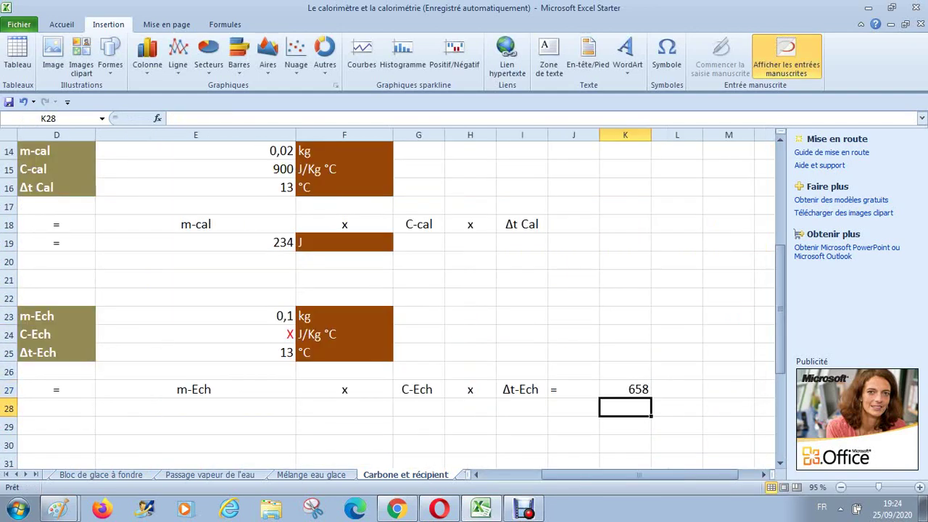
- Enter the unit J in L27 and copy the brown unit-cell formatting from F25 onto it
click(677, 388)
text(J)
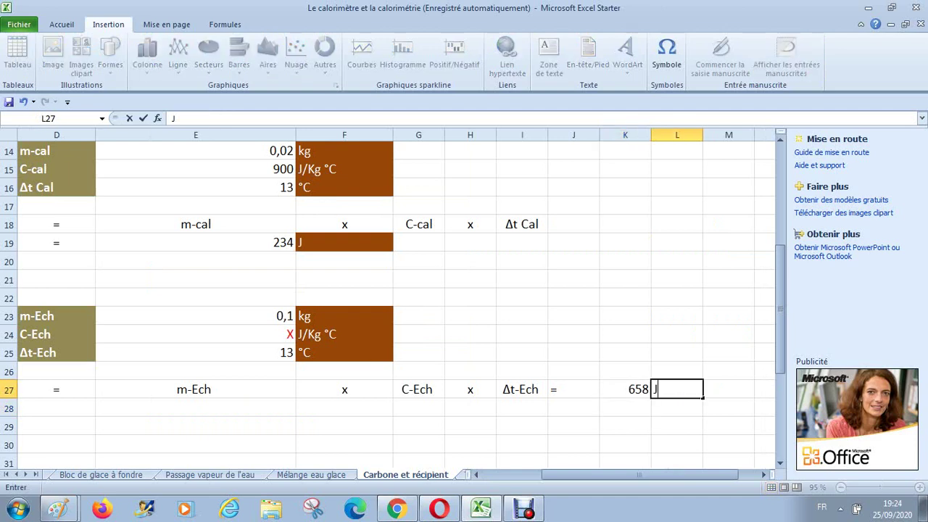
key(Return)
click(344, 352)
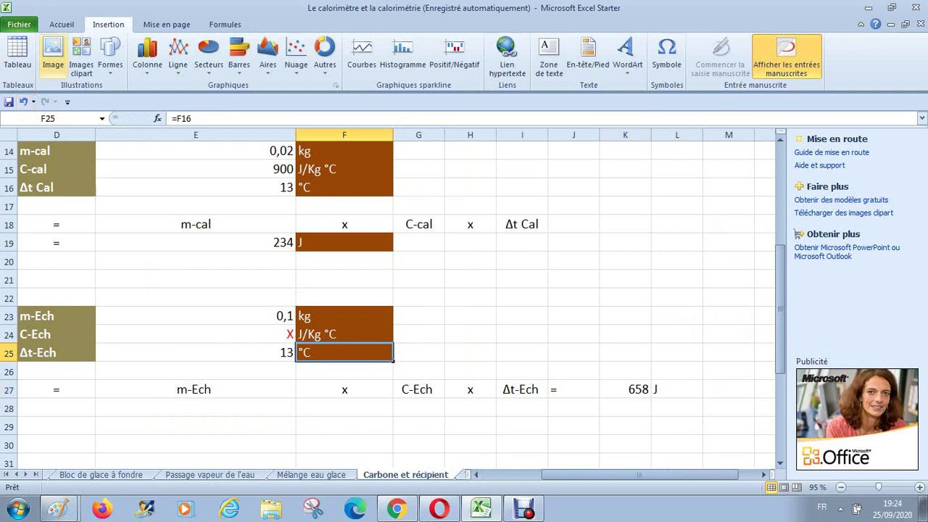
click(61, 24)
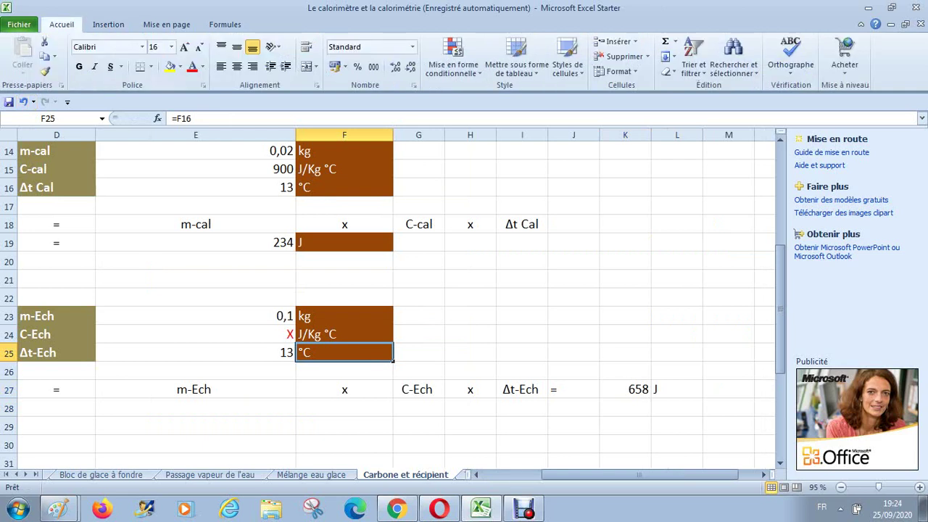
click(44, 70)
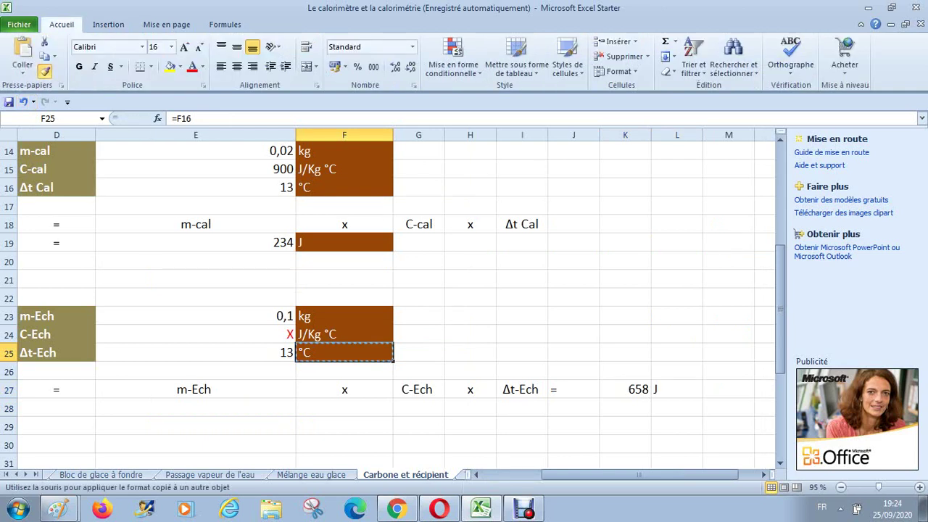
click(676, 389)
click(625, 407)
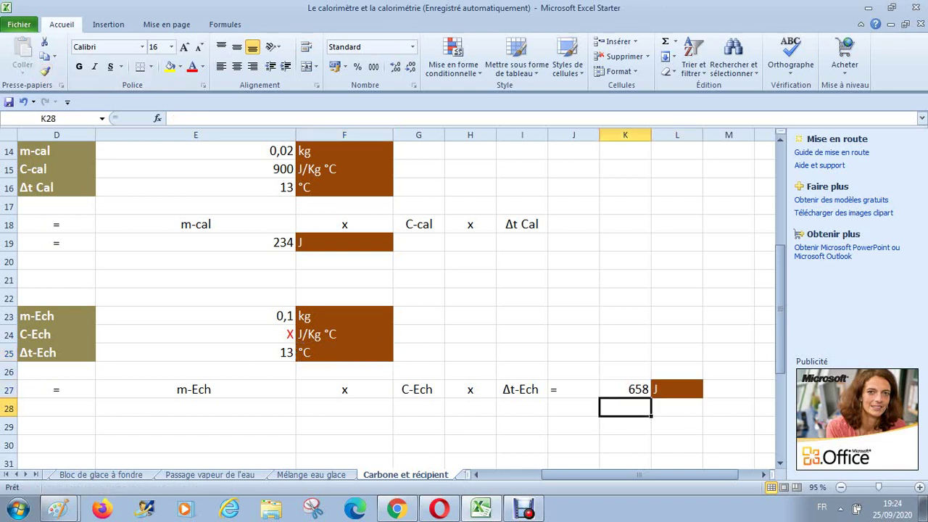
- Examine the terms of the carbon sample's heat equation in row 27, from ΔQ -Ech to Δt-Ech
key(Left)
key(Left)
key(Left)
key(Left)
key(Left)
key(Left)
key(Left)
key(Left)
key(Left)
key(Left)
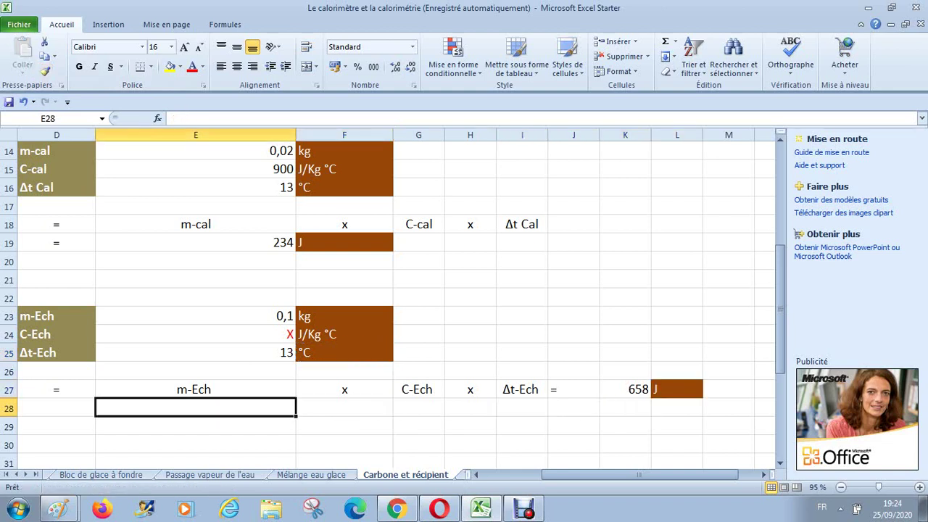
key(Up)
key(Right)
key(Right)
key(Right)
key(Right)
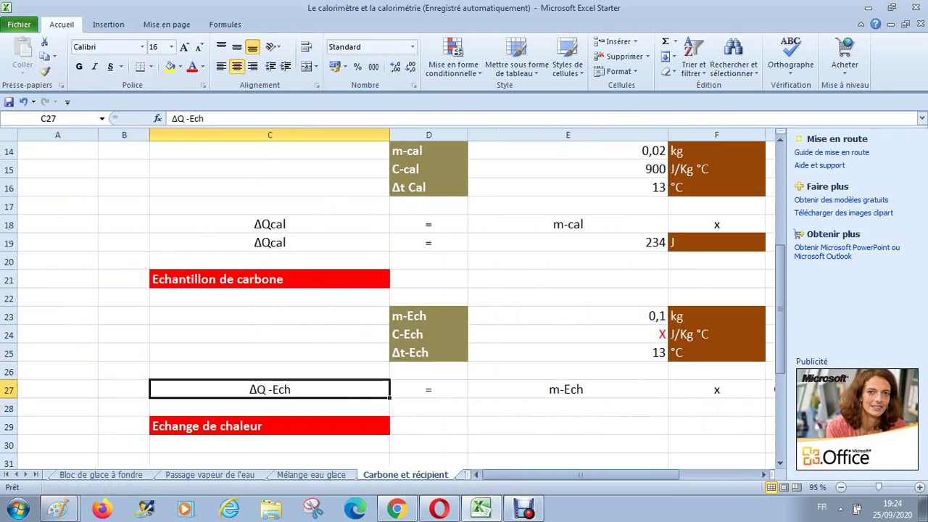
key(Right)
key(Right)
key(Right)
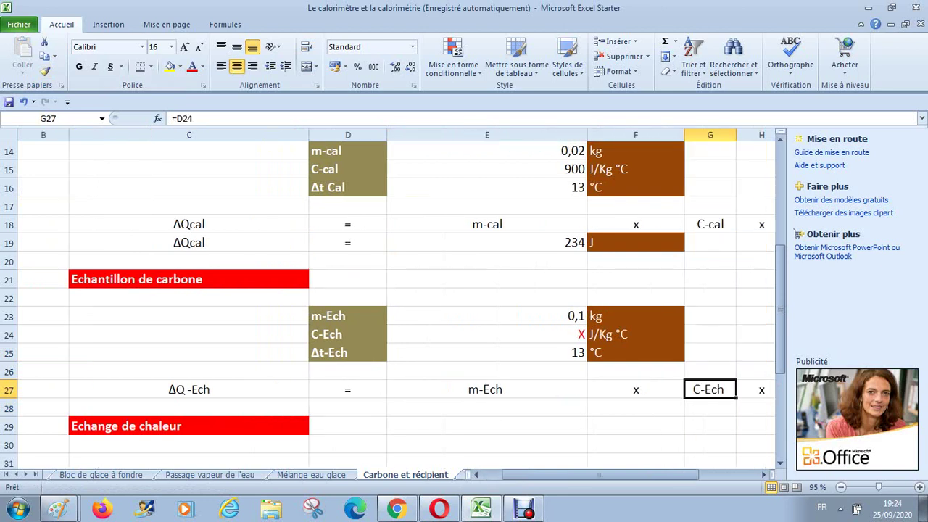
key(Right)
key(Left)
key(Left)
key(Left)
key(Left)
key(Left)
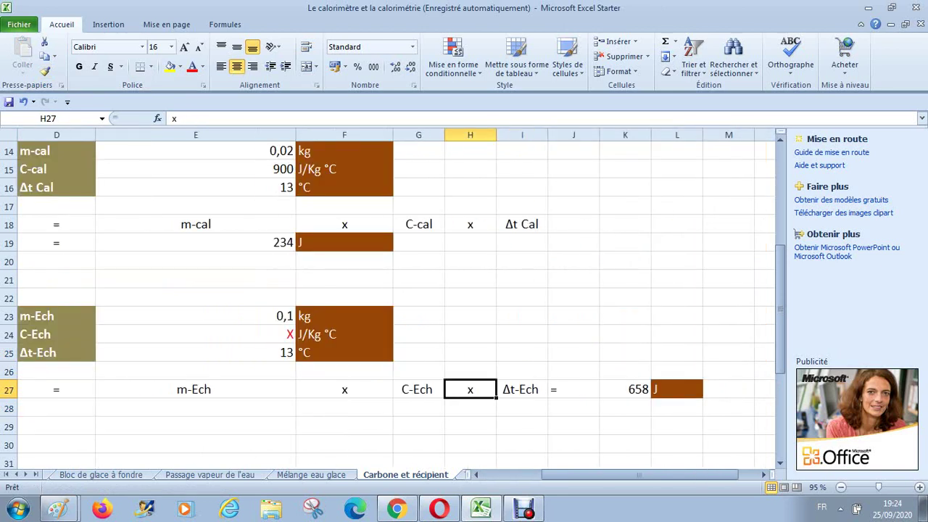
key(Left)
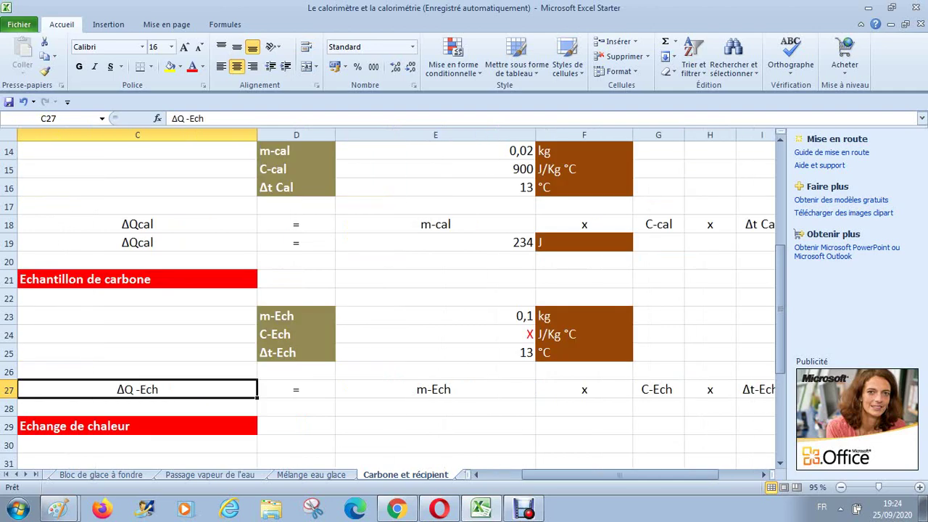
key(Left)
key(Right)
key(Right)
key(Right)
key(Right)
key(Right)
key(Right)
key(Right)
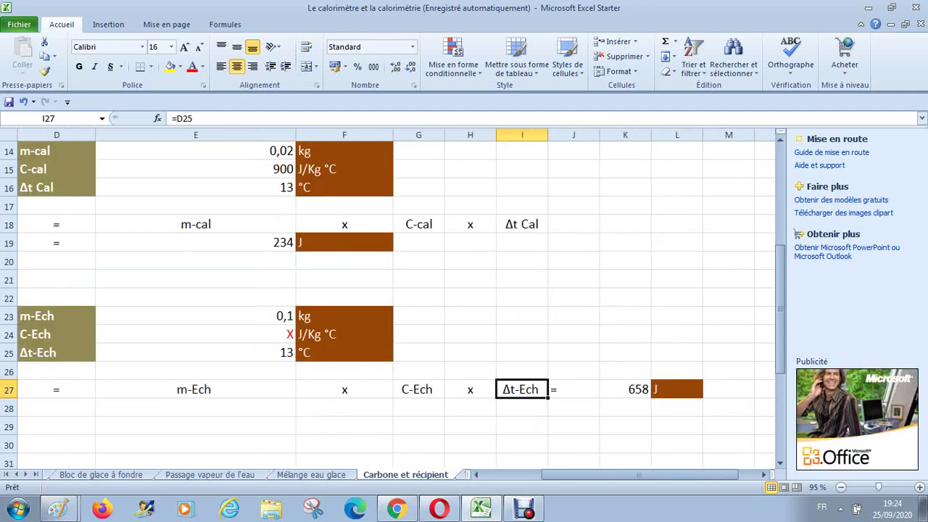
- Check the supplied energy and final temperature in row 4 of the problem statement
key(Down)
key(Up)
key(Up)
key(Up)
key(Up)
key(Up)
key(Up)
key(Up)
key(Up)
key(Up)
key(Up)
key(Up)
key(Up)
key(Up)
key(Up)
key(Up)
key(Up)
key(Up)
key(Up)
key(Up)
key(Up)
key(Down)
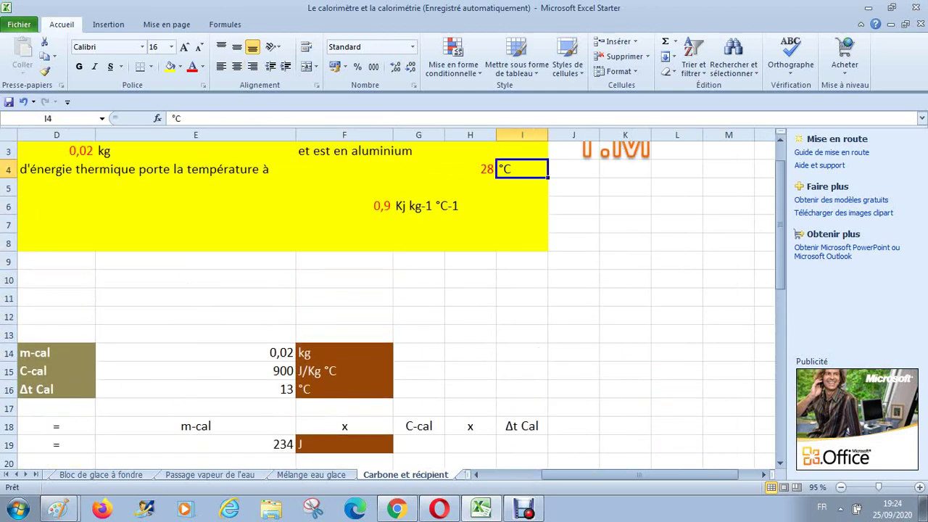
key(Left)
key(Left)
key(Left)
key(Left)
key(Left)
key(Left)
key(Left)
key(Right)
- Review the calorimeter and carbon sample calculations down to the Echange de chaleur section
key(Down)
key(Down)
key(Down)
key(Down)
key(Down)
key(Down)
key(Down)
key(Down)
key(Down)
key(Down)
key(Down)
key(Down)
key(Down)
key(Down)
key(Down)
key(Down)
key(Down)
key(Down)
key(Down)
key(Down)
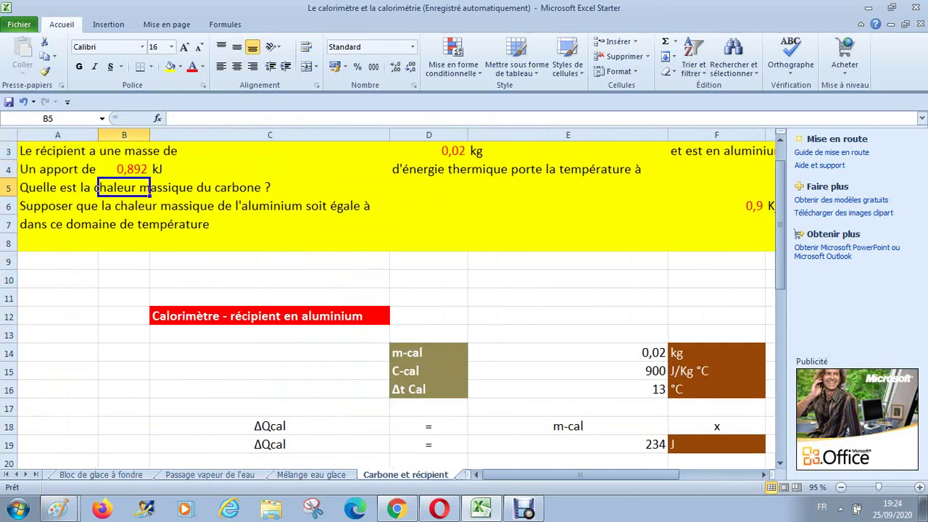
key(Up)
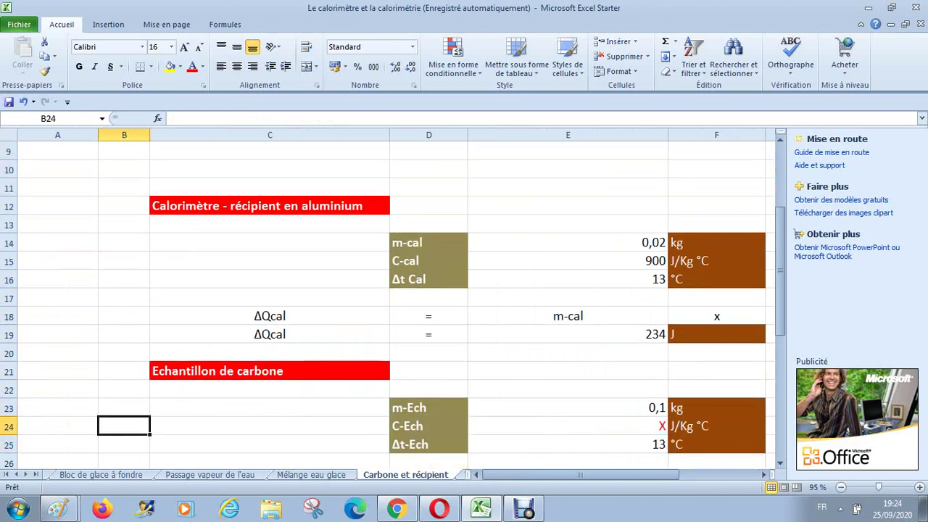
key(Down)
key(Down)
key(Down)
key(Down)
key(Down)
key(Down)
key(Down)
key(Down)
key(Down)
key(Down)
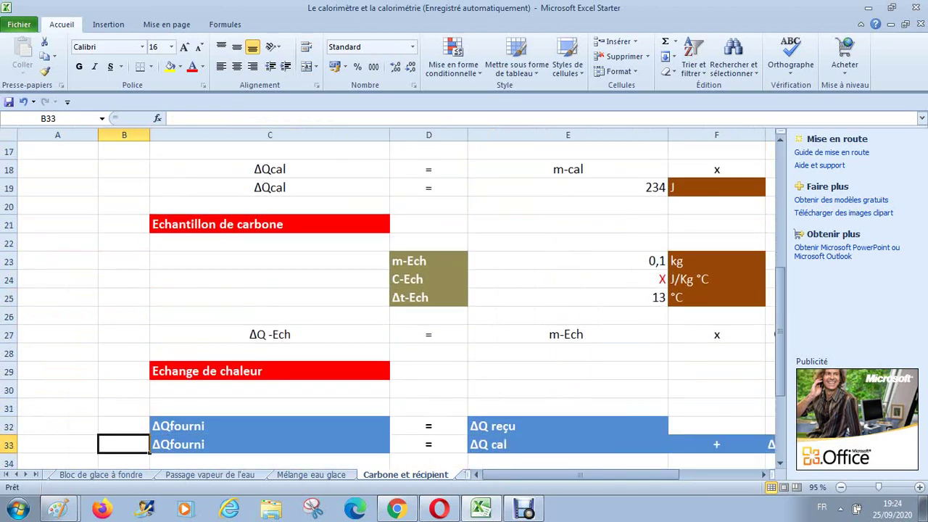
key(Down)
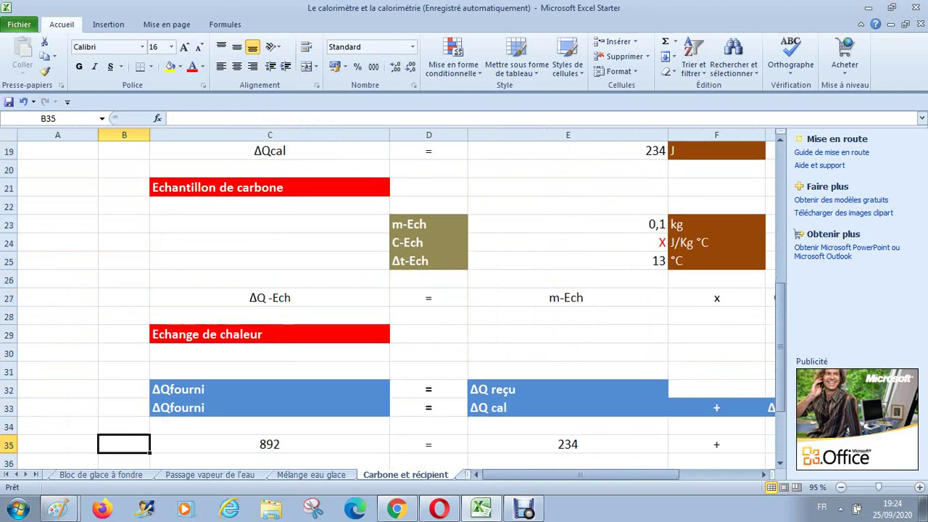
- Examine the heat balance and Céch rows in the Echange de chaleur section, and return to the calorimeter's temperature change
key(Up)
key(Down)
key(Right)
key(Right)
key(Up)
key(Up)
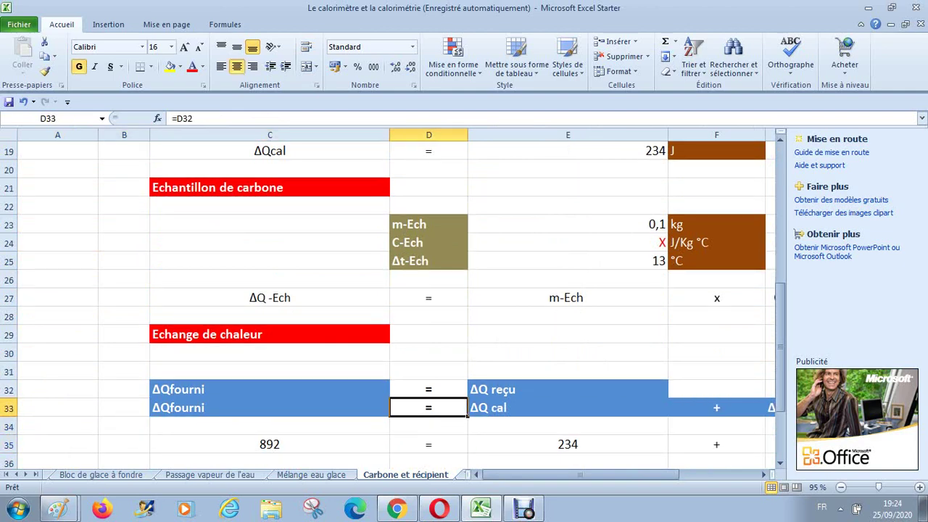
key(Right)
key(Down)
key(Down)
key(Down)
key(Up)
key(Up)
key(Up)
key(Up)
key(Up)
key(Up)
key(Up)
key(Up)
key(Up)
key(Up)
key(Up)
key(Up)
key(Up)
key(Up)
key(Up)
key(Up)
key(Up)
key(Up)
key(Up)
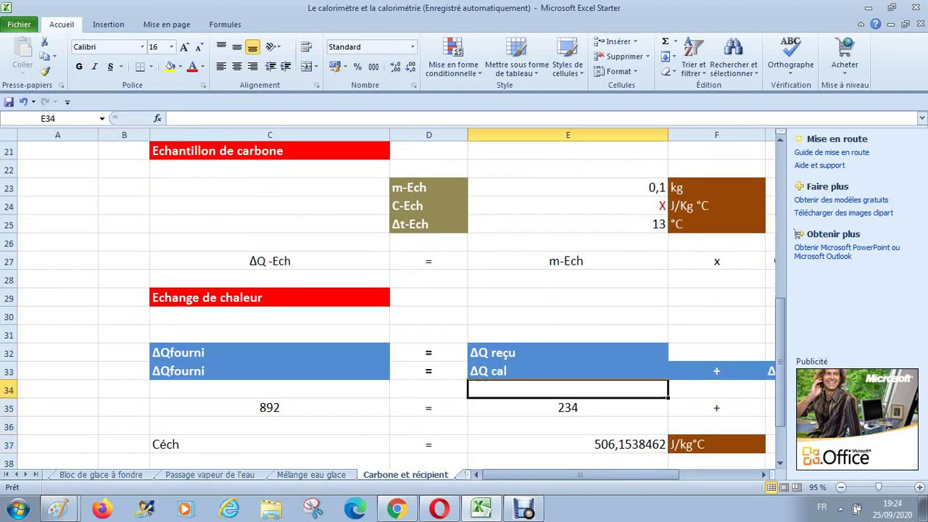
key(Up)
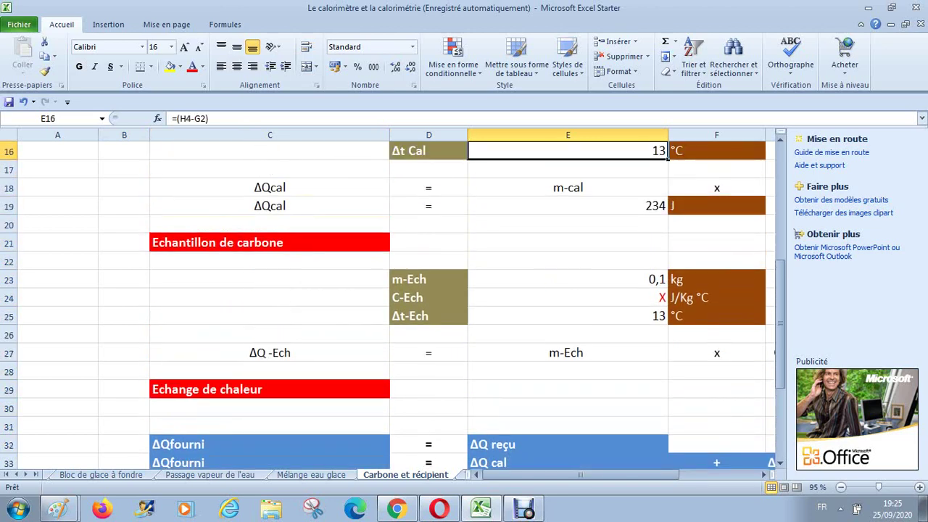
- Review the terms of the carbon sample's heat equation in row 27, from m-Ech across to the result in joules
key(Down)
key(Down)
key(Down)
key(Down)
key(Down)
key(Down)
key(Down)
key(Down)
key(Down)
key(Down)
key(Down)
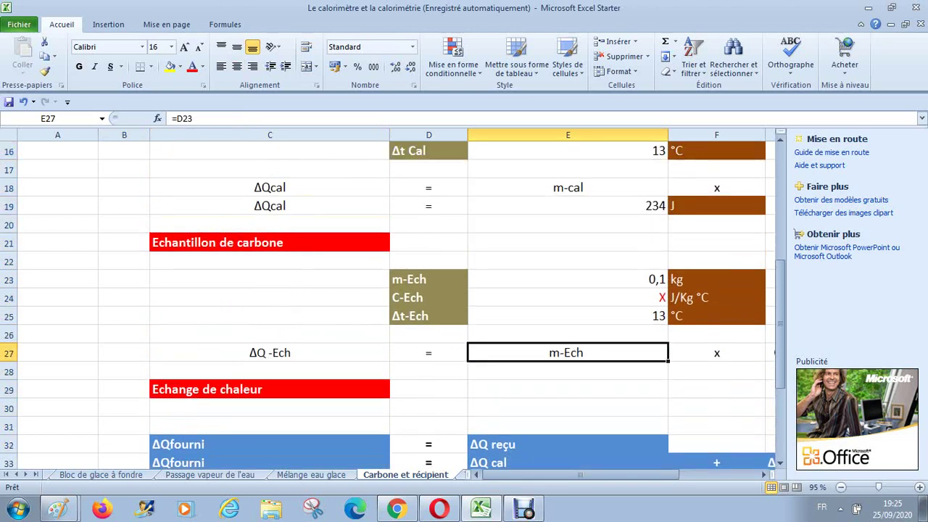
key(Right)
key(Right)
key(Right)
key(Right)
key(Left)
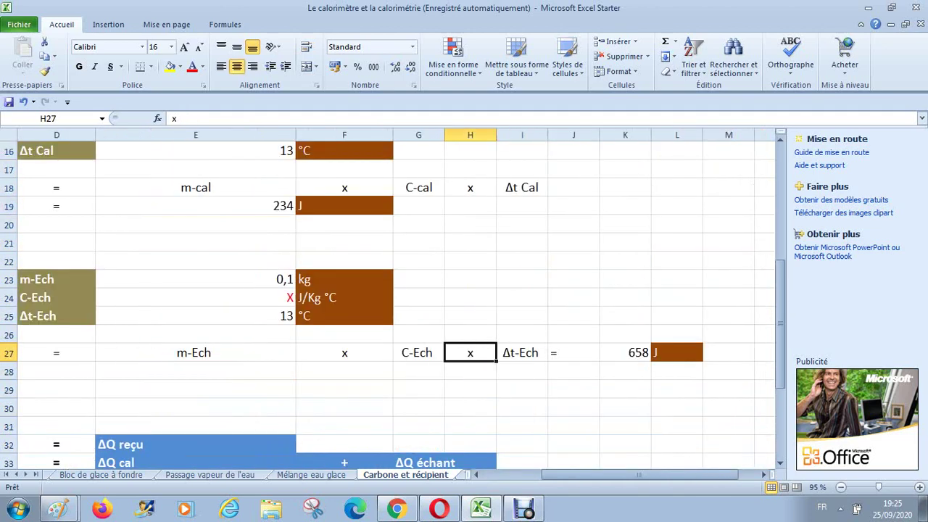
key(Right)
key(Right)
key(Right)
- Change the supplied-heat label in C32 of the Echange de chaleur section to "ΔQ-fourni SAC"
key(Left)
key(Left)
key(Left)
key(Left)
key(Left)
key(Left)
key(Left)
key(Left)
key(Left)
key(Left)
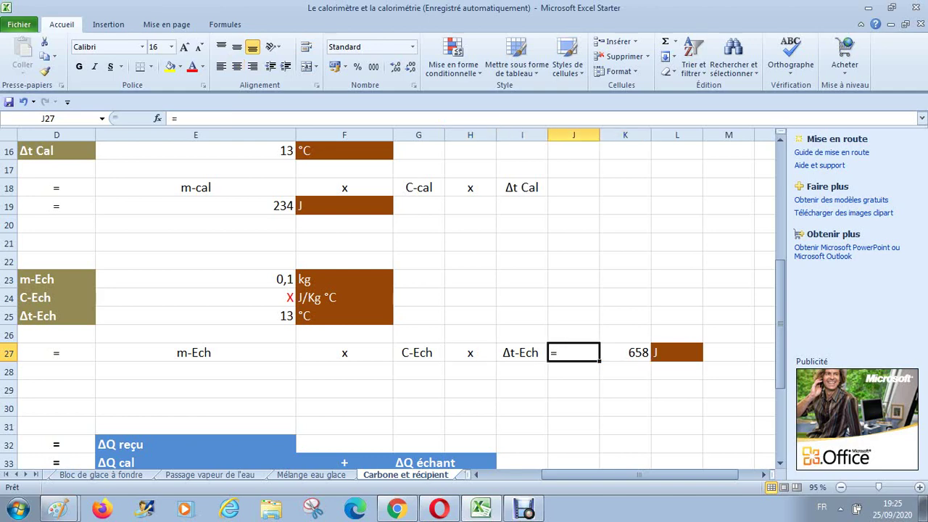
key(Down)
key(Down)
key(Down)
key(Down)
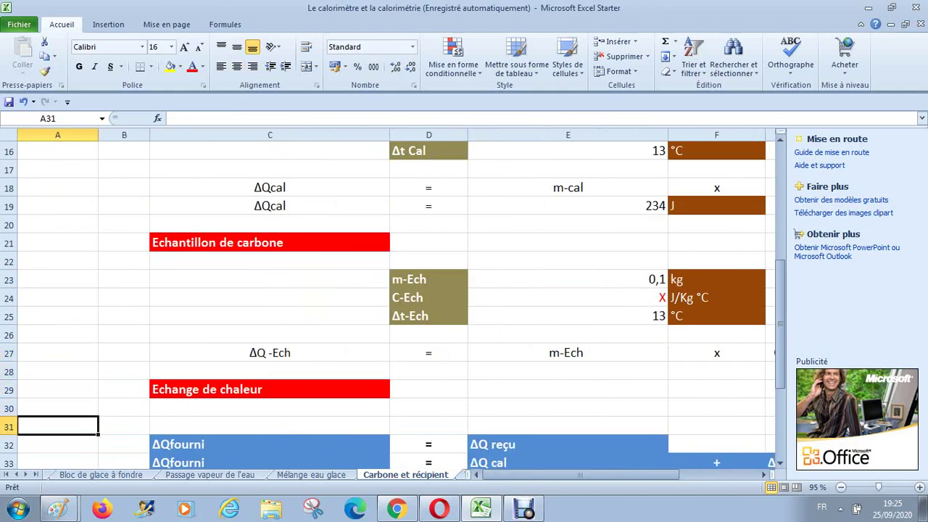
key(Down)
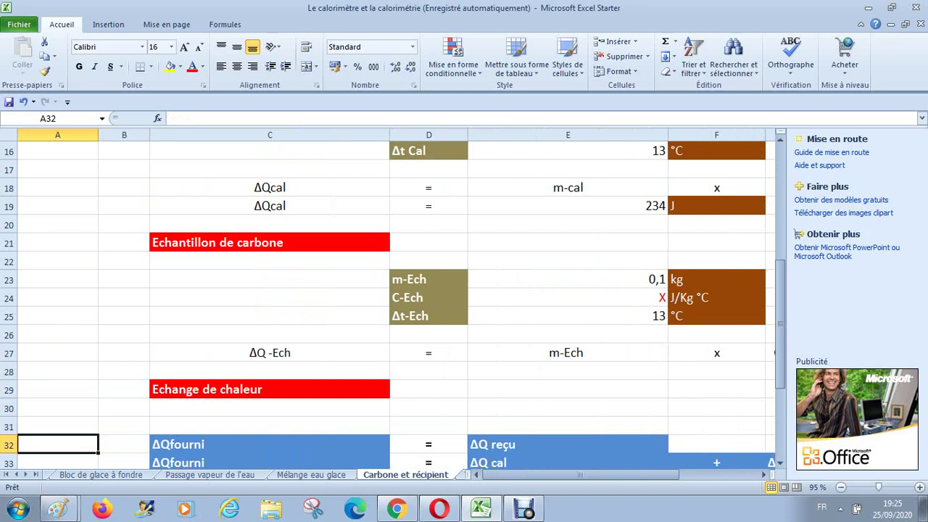
key(Right)
key(Right)
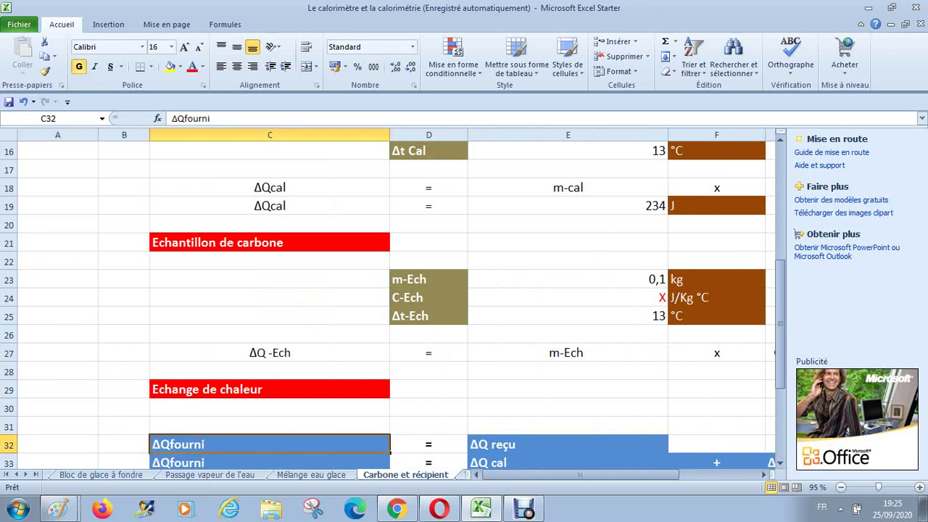
key(F2)
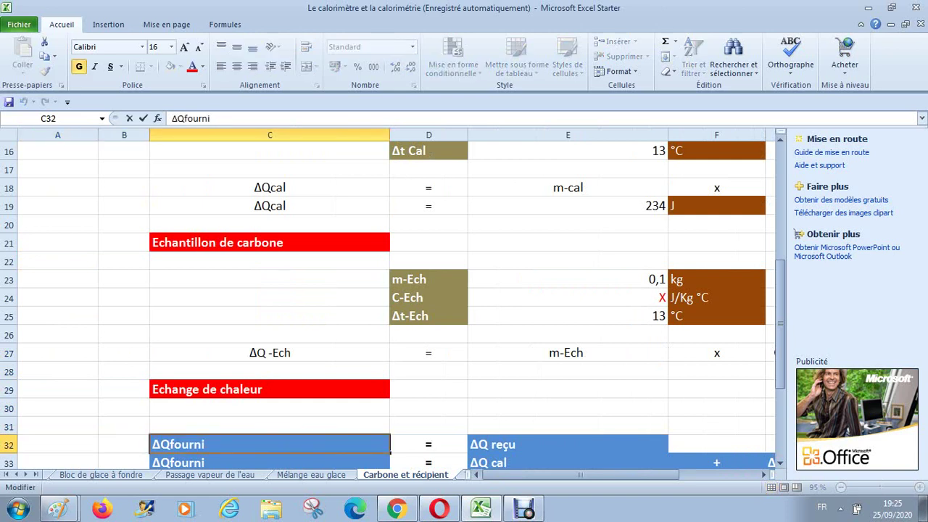
text(S)
text(AD)
key(BackSpace)
text(C)
key(Left)
key(Left)
key(Left)
key(Left)
key(Left)
key(Left)
key(Left)
key(Left)
key(Left)
key(Right)
key(Left)
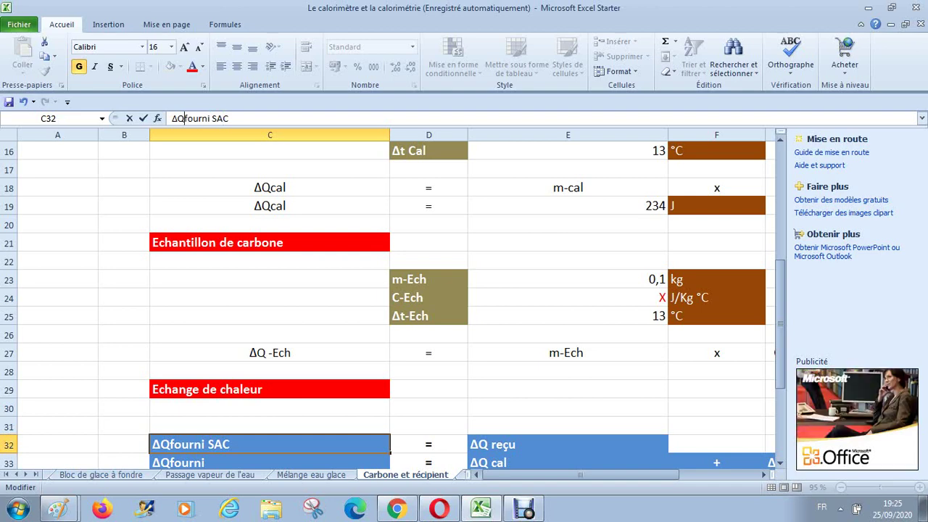
text(-)
key(Return)
key(Return)
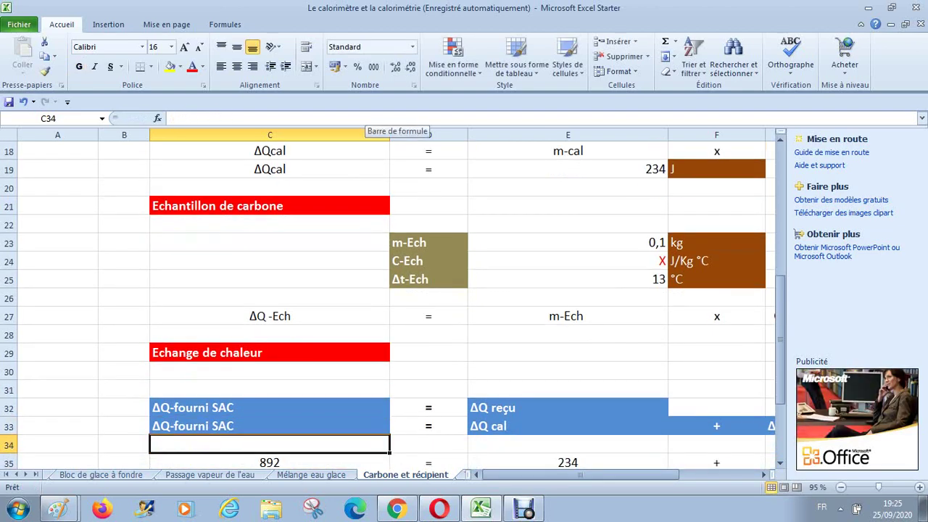
- Extend the received-heat label in E32 to "ΔQ reçu par le système calorimétrique"
key(Up)
key(Up)
key(Right)
key(Right)
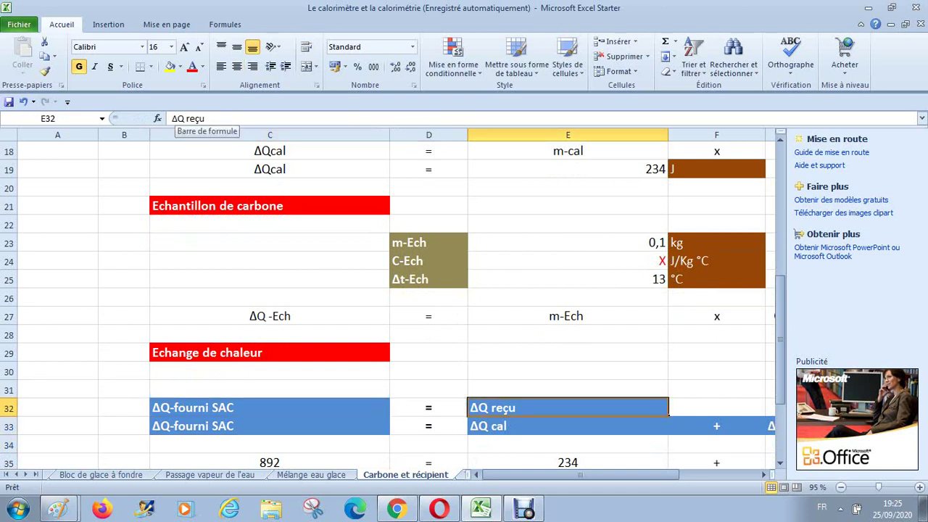
click(211, 118)
text(pa)
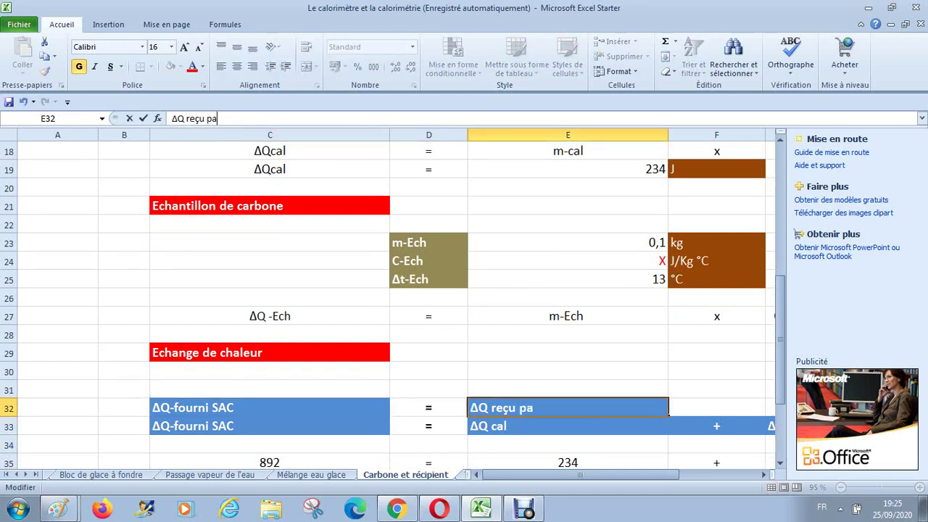
text(r le système)
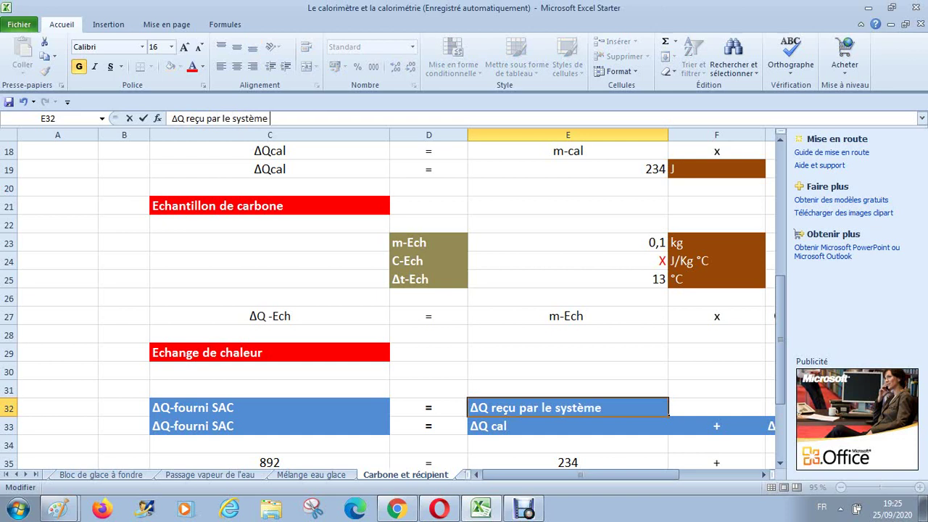
text( caloroimétrique)
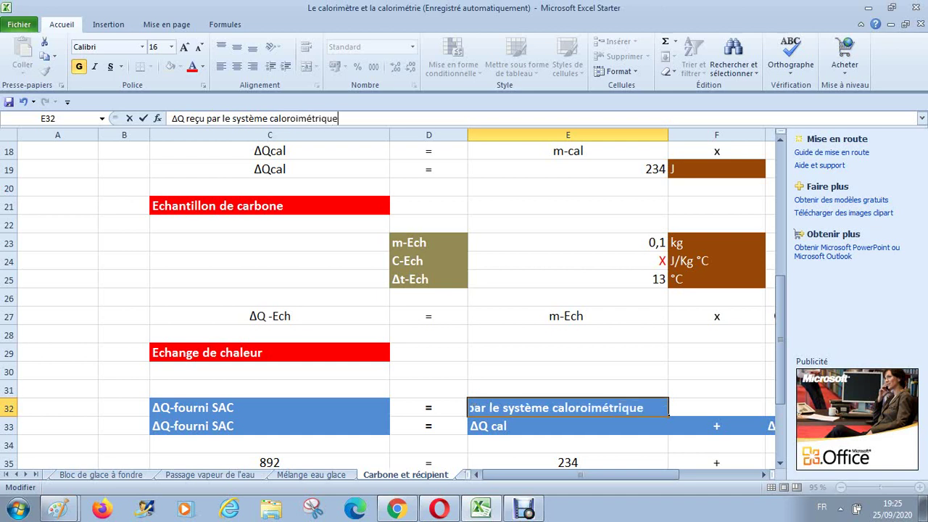
key(Left)
key(Left)
key(Left)
key(BackSpace)
key(Return)
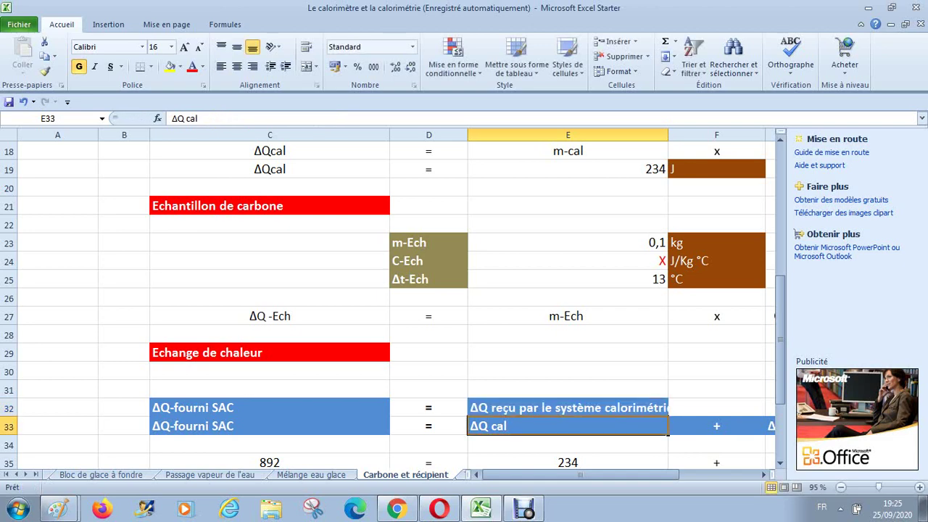
- Examine the heat balance in rows 33 and 35, from the supplied heat to the calorimeter and sample terms
key(Down)
key(Down)
key(Down)
key(Down)
key(Up)
key(Up)
key(Up)
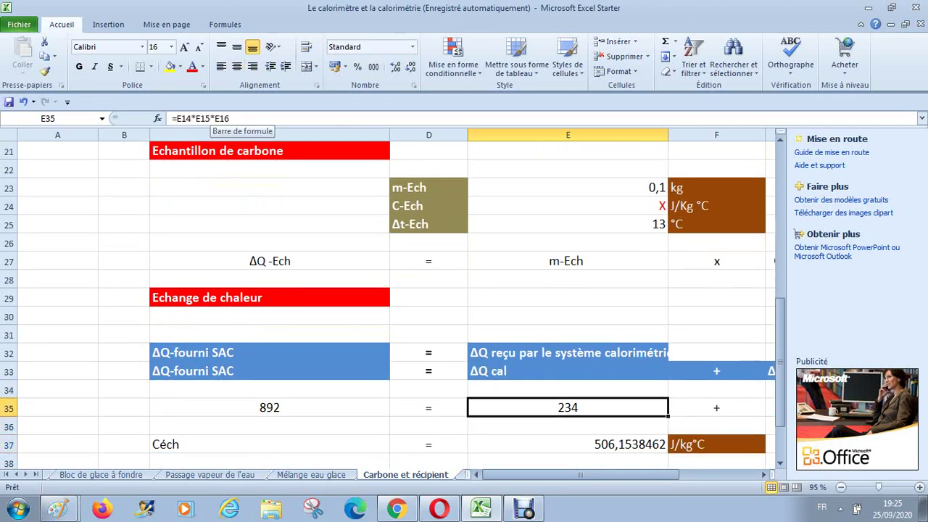
key(Left)
key(Left)
key(Up)
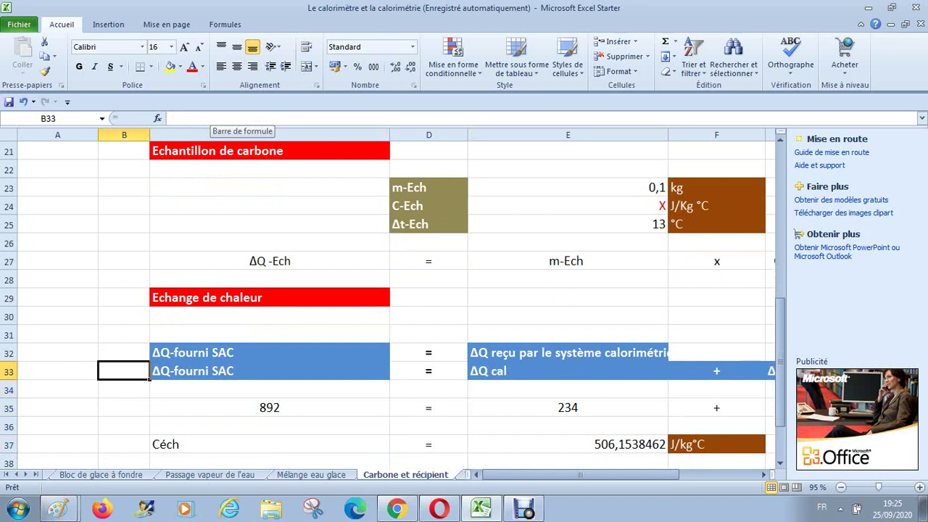
key(Right)
key(Right)
key(Right)
key(Right)
key(Right)
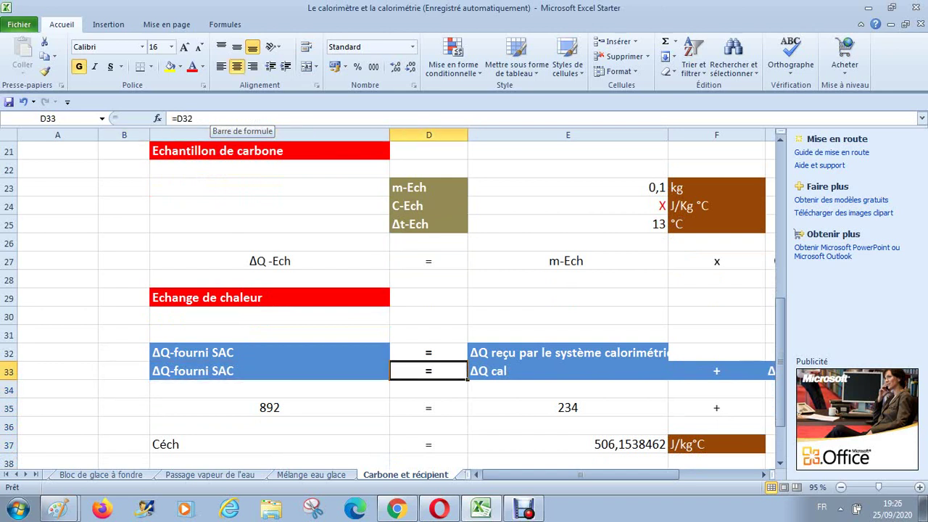
key(Right)
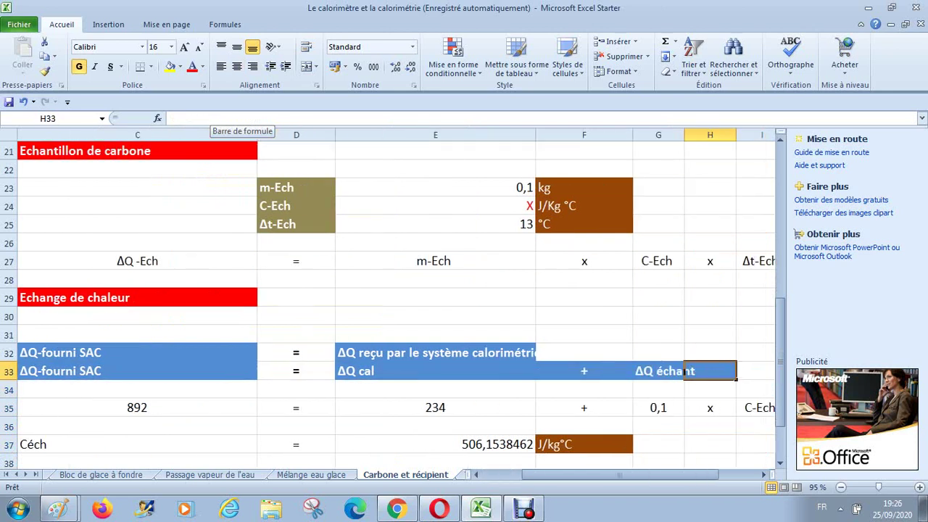
key(Left)
key(Left)
key(Left)
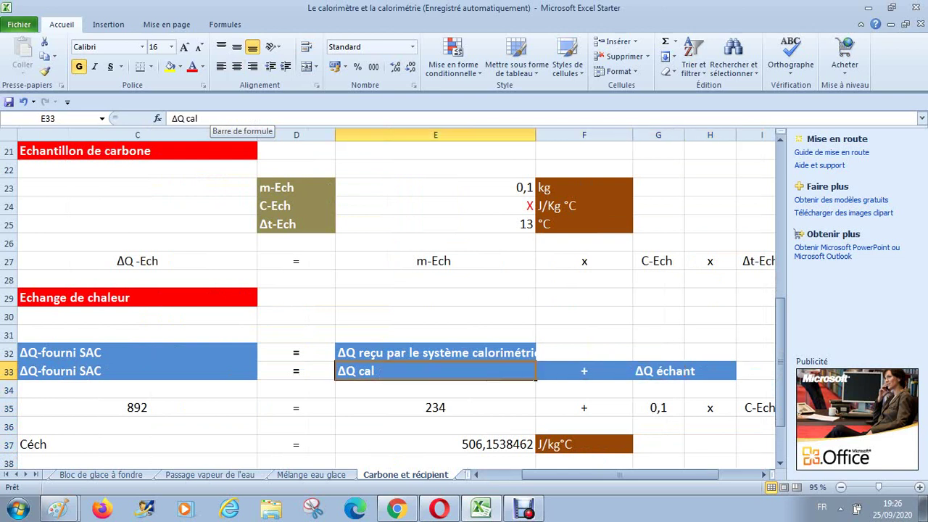
- Replace the sample heat label in G33 with "ΔQ - Ech"
key(Right)
key(Right)
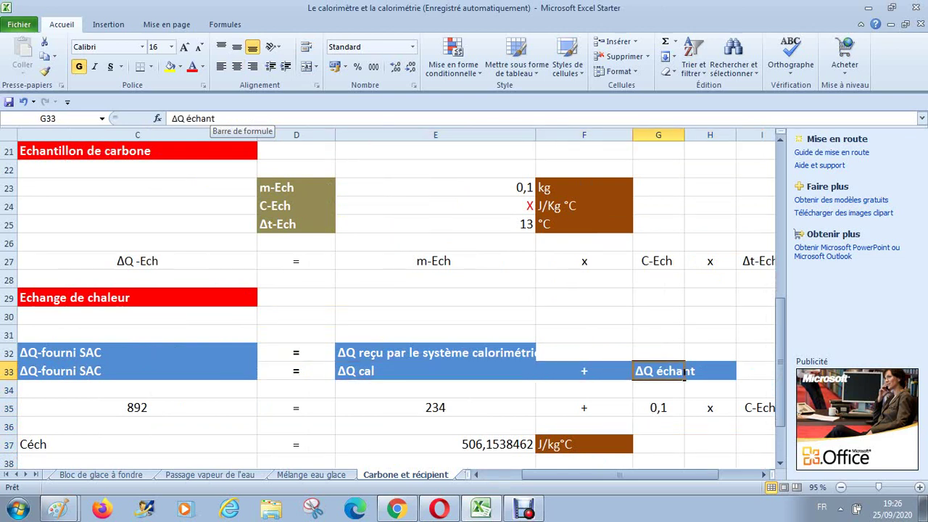
key(Down)
key(Up)
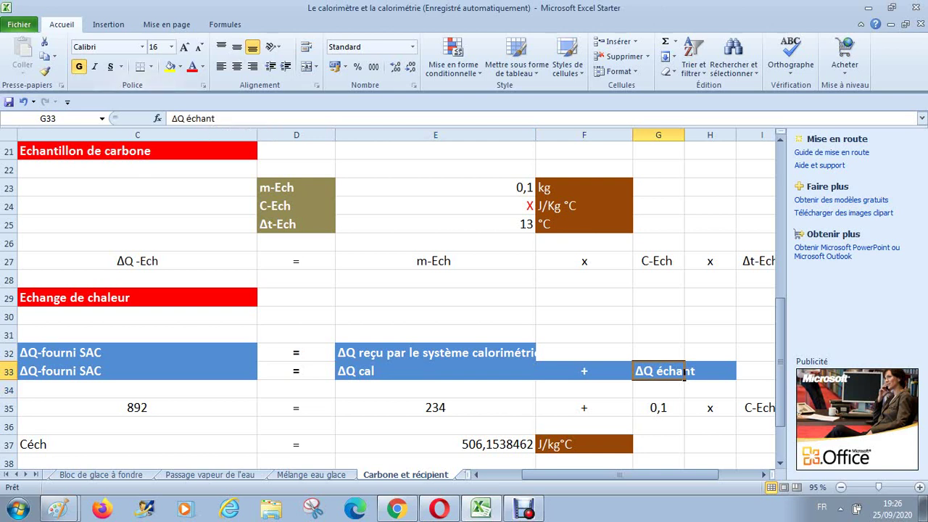
key(F2)
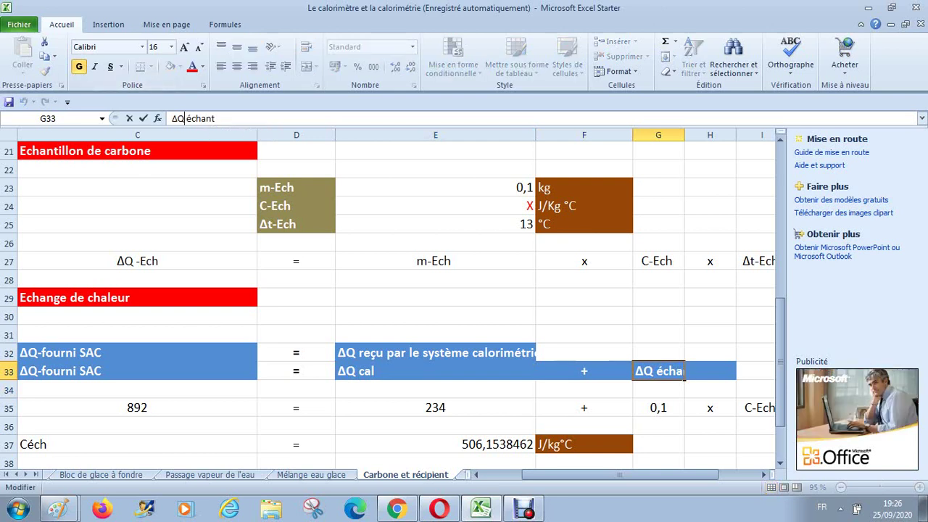
text(-  E)
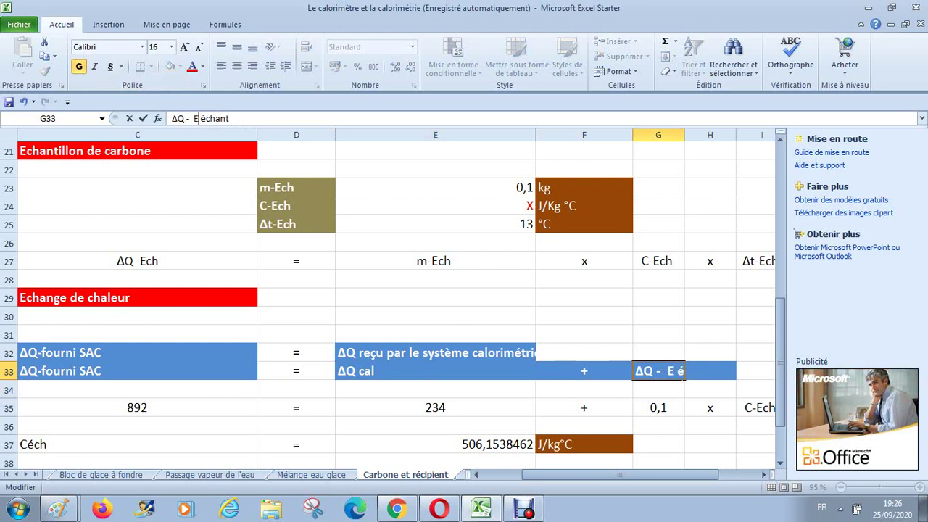
text(ch)
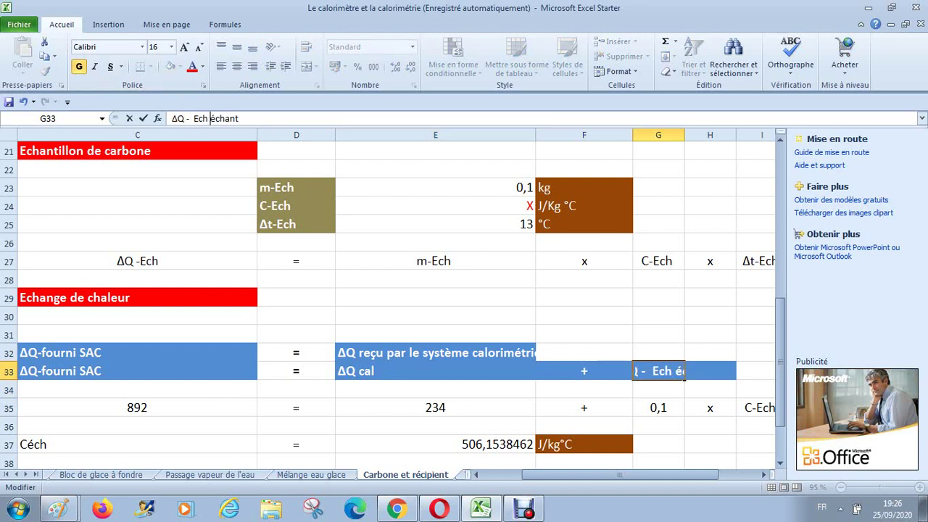
key(Delete)
key(Delete)
key(Delete)
key(Delete)
key(Delete)
key(Delete)
key(Return)
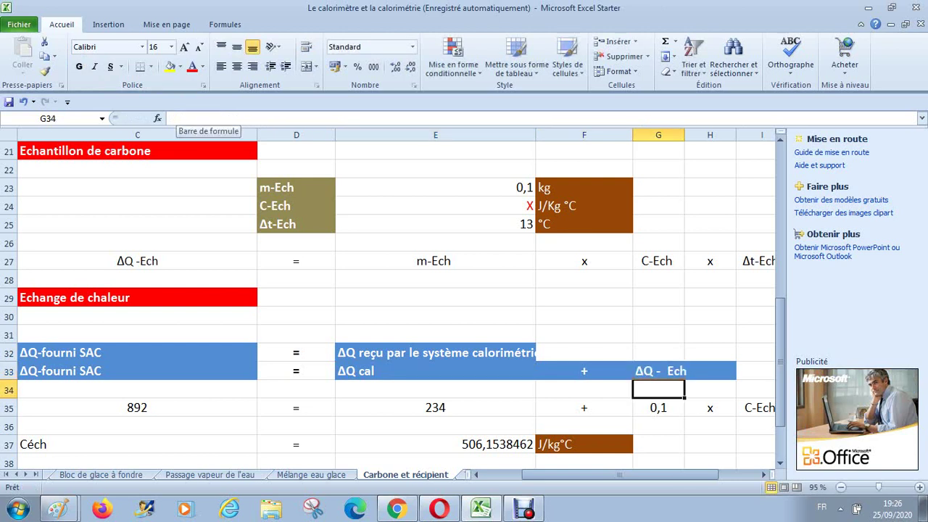
- Examine the numeric heat balance in row 35, from the supplied heat through the calorimeter heat to the sample's mass and C-Ech
key(Down)
key(Left)
key(Left)
key(Left)
key(Left)
key(Left)
key(Left)
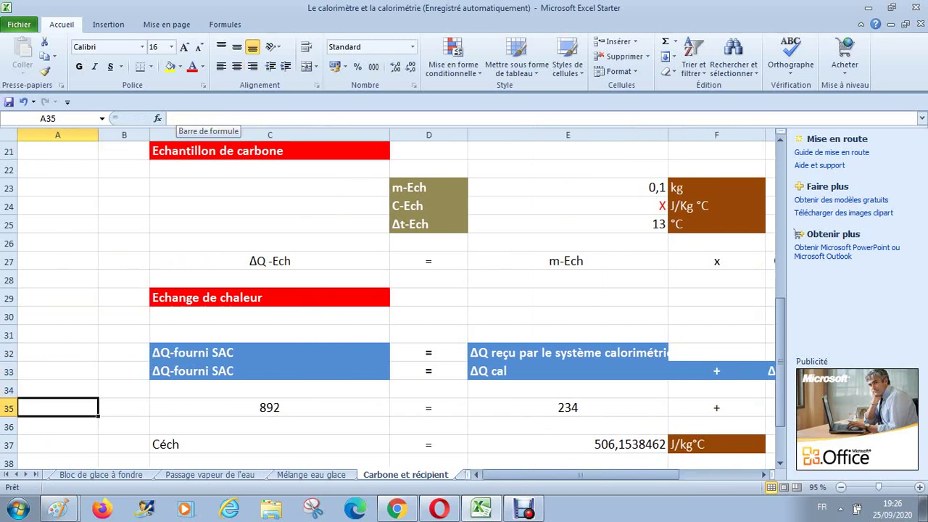
key(Right)
key(Right)
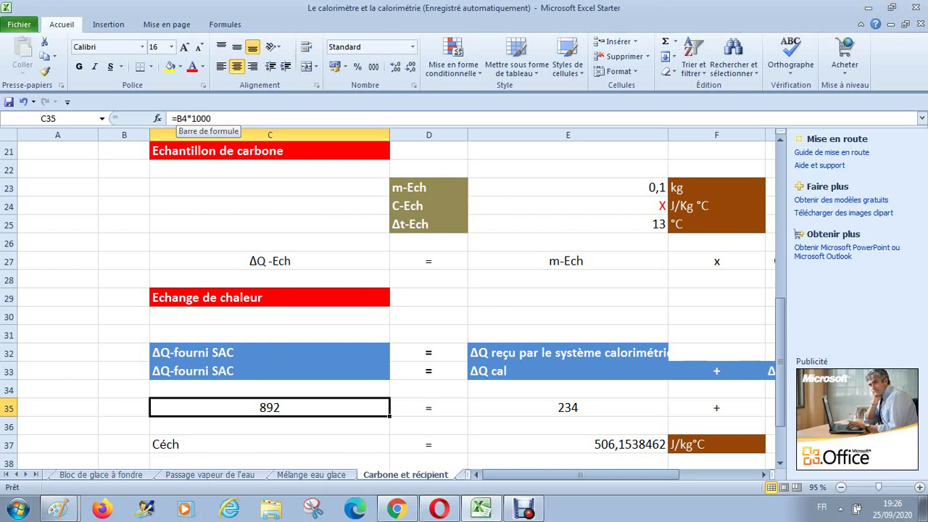
key(Right)
key(Right)
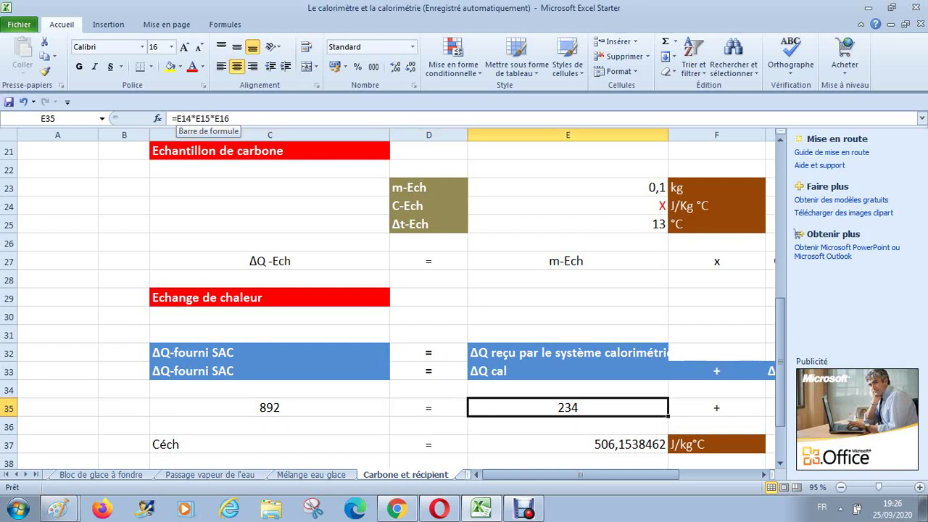
key(Right)
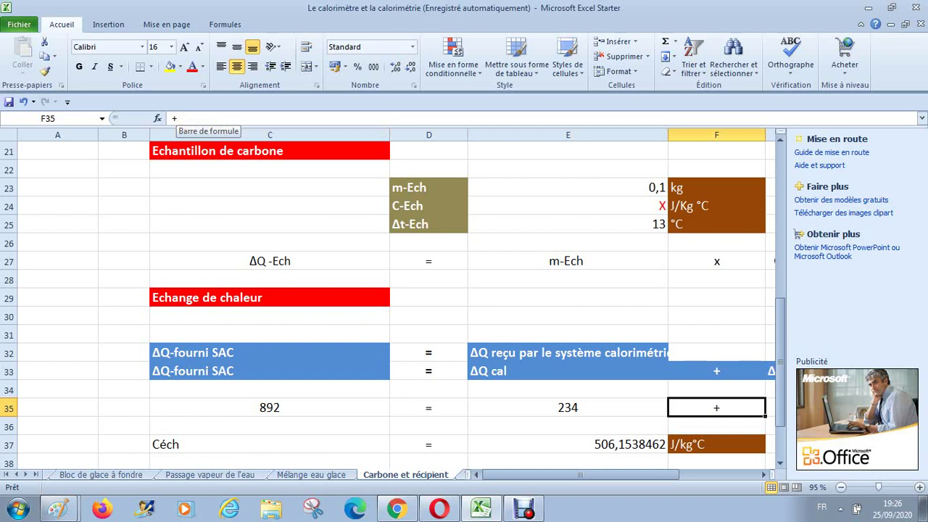
key(Right)
key(Right)
key(Right)
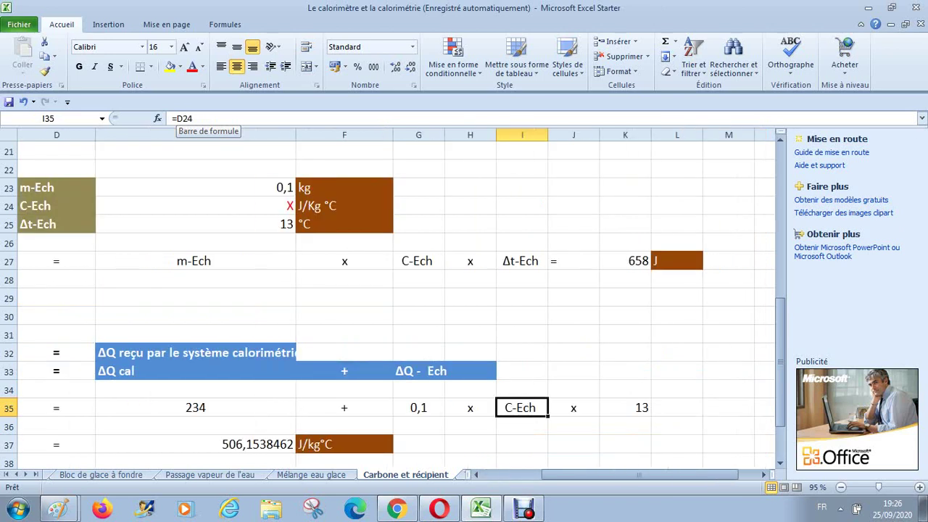
key(Left)
key(Left)
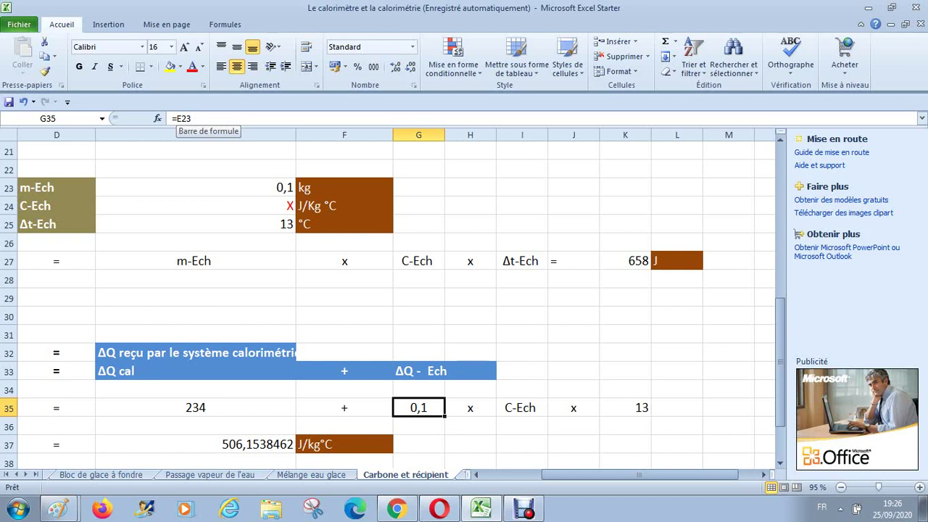
- Colour the unknown C-Ech term in I35 of the numeric heat balance red
key(Right)
key(Right)
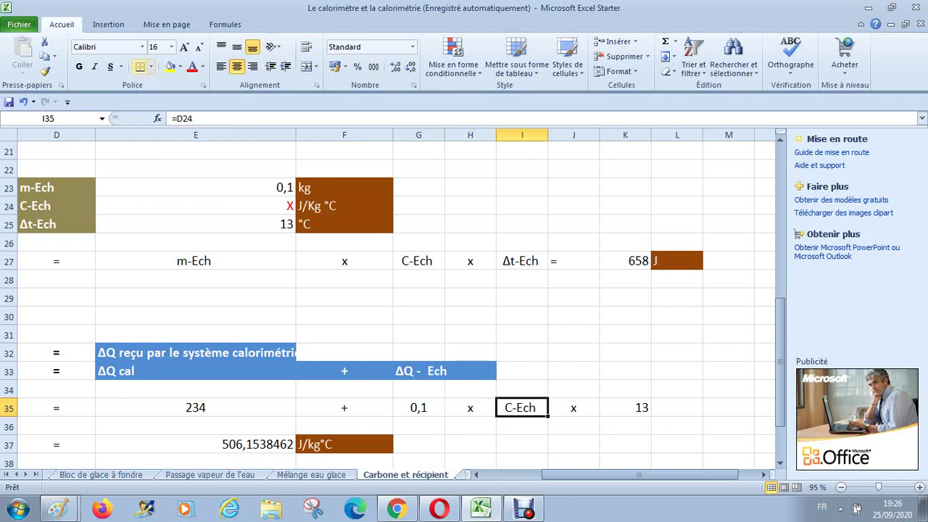
click(192, 67)
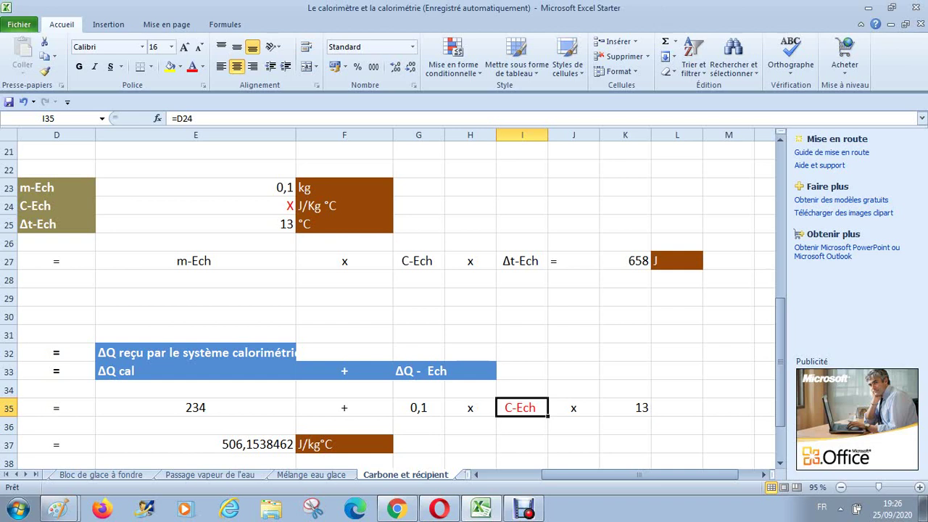
- Check the temperature change factor at the end of row 35 against the sample's heat result in row 27
key(Left)
key(Left)
key(Right)
key(Right)
key(Right)
key(Right)
key(Up)
key(Up)
key(Up)
key(Up)
key(Up)
key(Up)
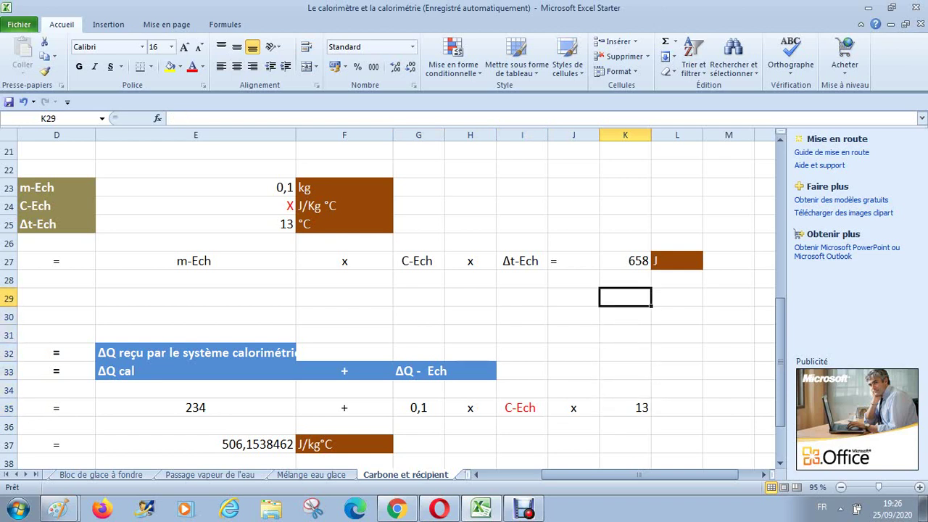
key(Up)
key(Up)
key(Down)
key(Down)
key(Down)
key(Down)
key(Down)
key(Down)
key(Down)
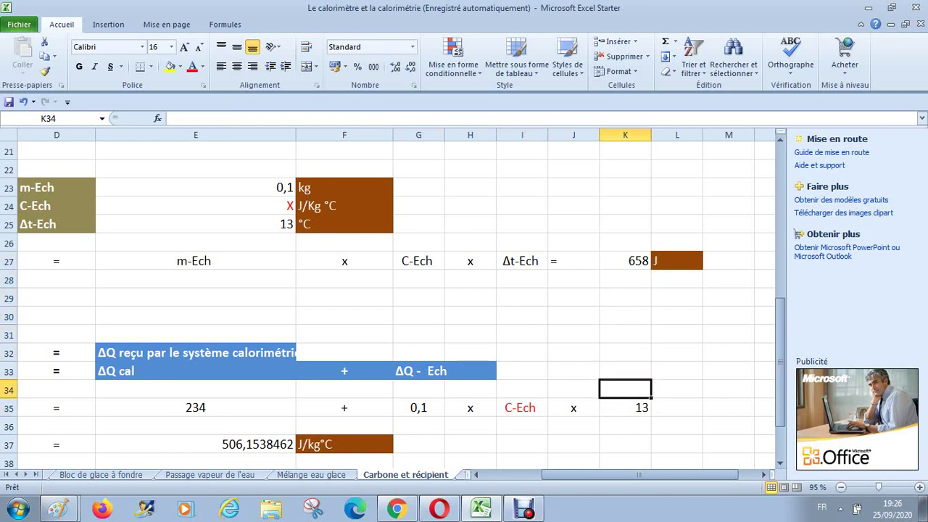
- Review the supplied heat and calorimeter heat in row 35 and the Céch formula in E37
key(Down)
key(Left)
key(Left)
key(Left)
key(Left)
key(Left)
key(Left)
key(Left)
key(Left)
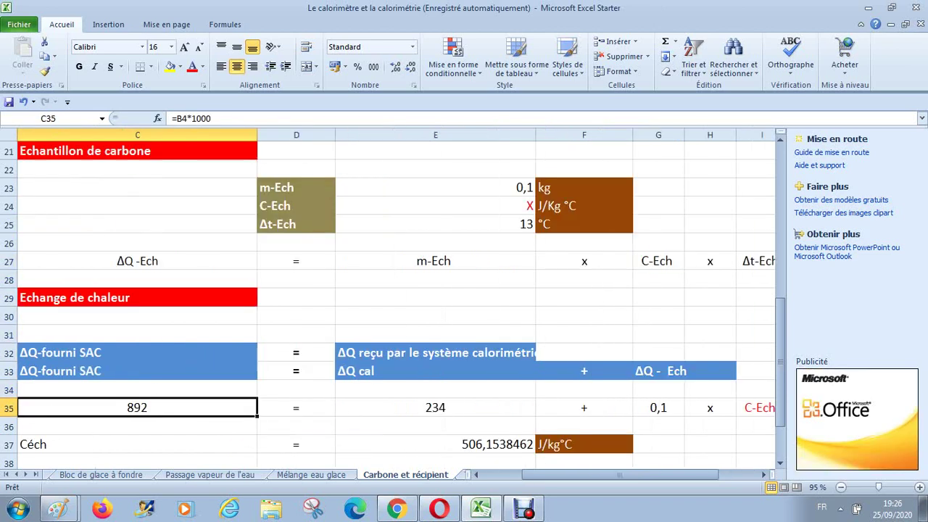
key(Right)
key(Right)
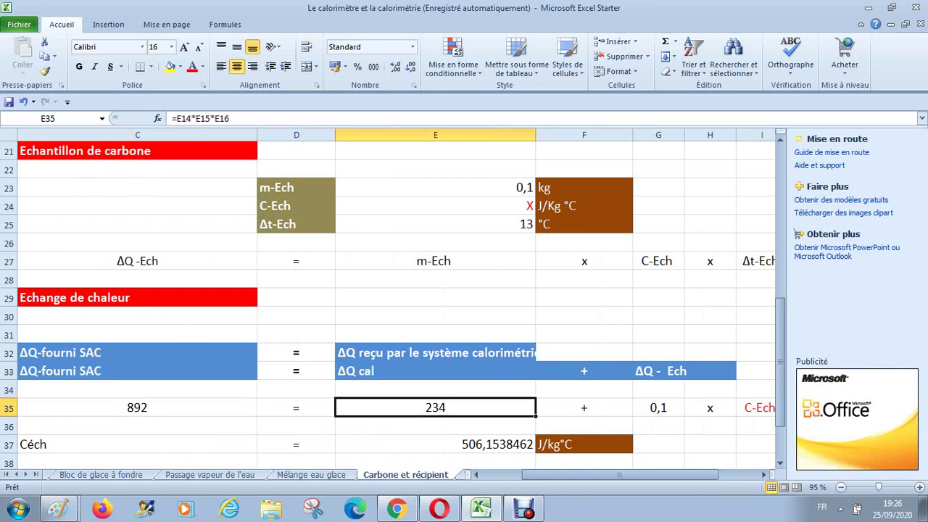
key(Down)
key(Down)
key(Down)
key(Up)
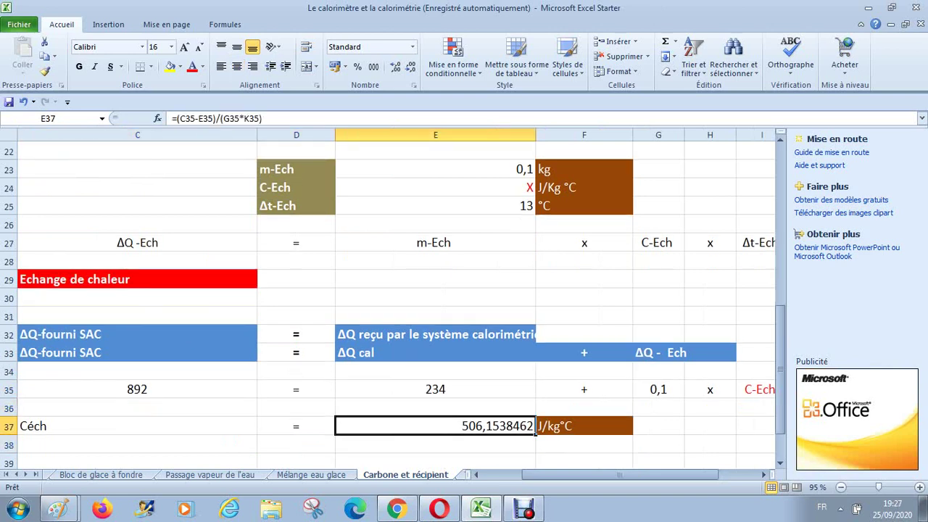
- Enter the cross-check formula =K27/(G35*K35) in I37 to compute the carbon's specific heat from its absorbed heat
key(Right)
key(Right)
key(Right)
key(Right)
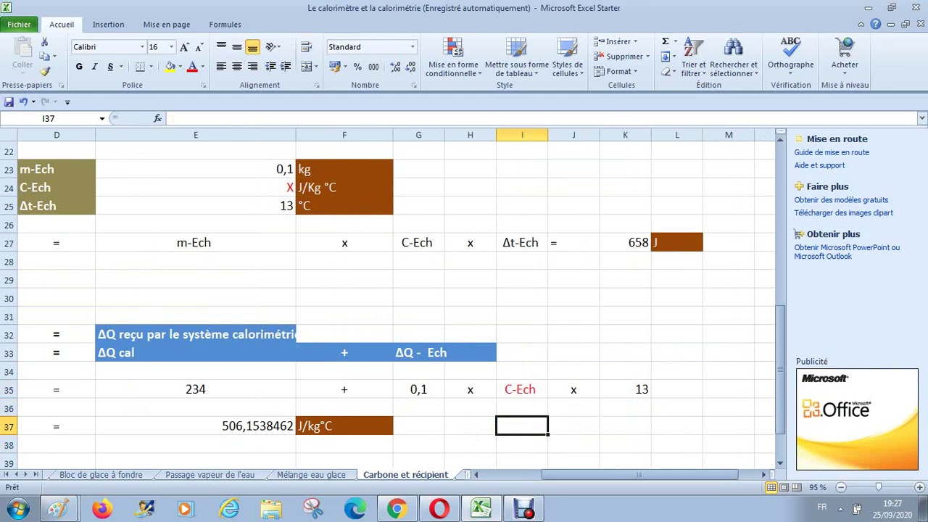
text(=)
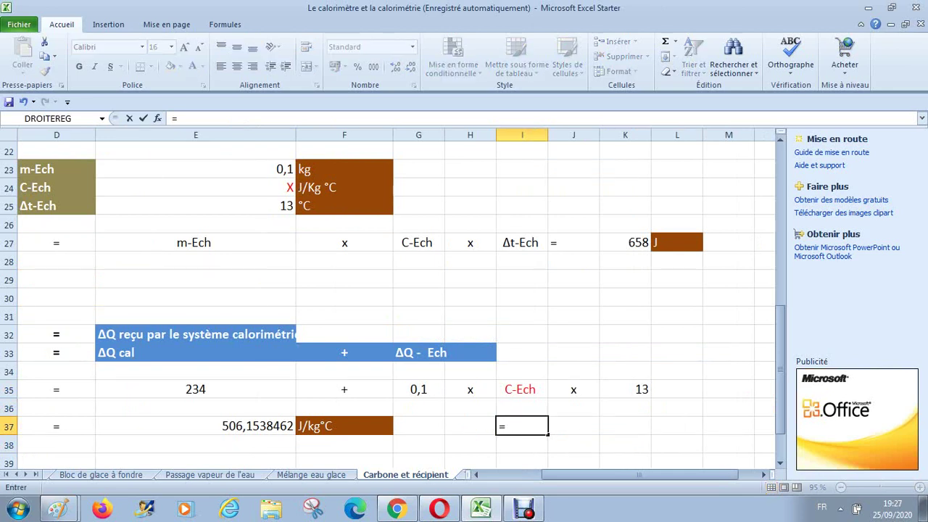
text(K27/)
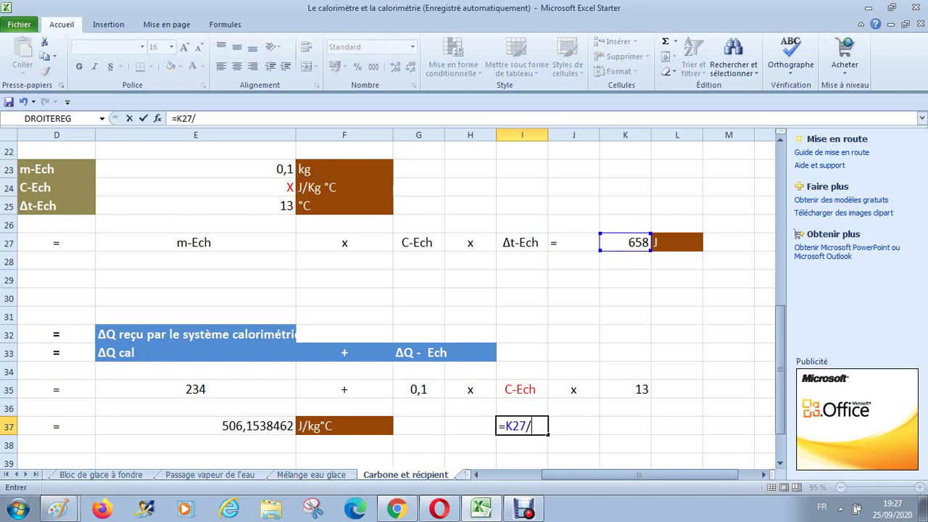
text(()
click(418, 389)
text(*)
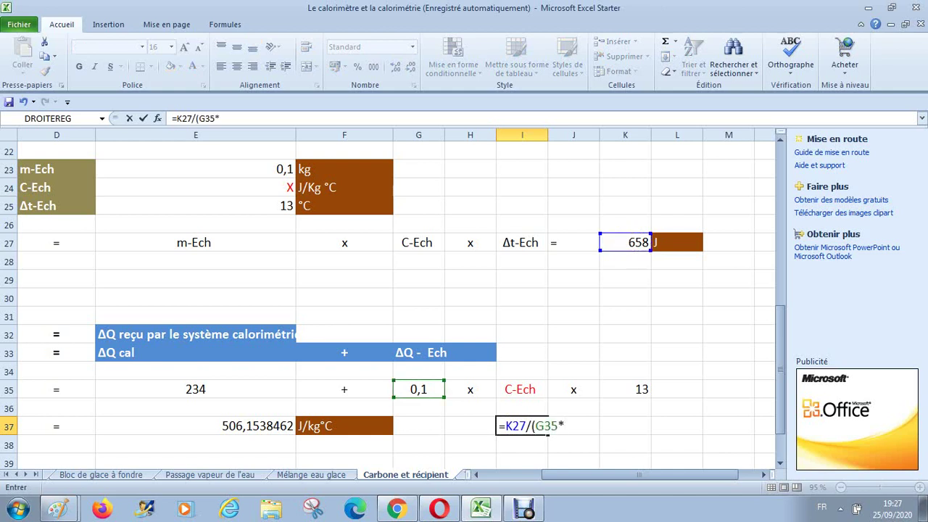
click(625, 389)
text())
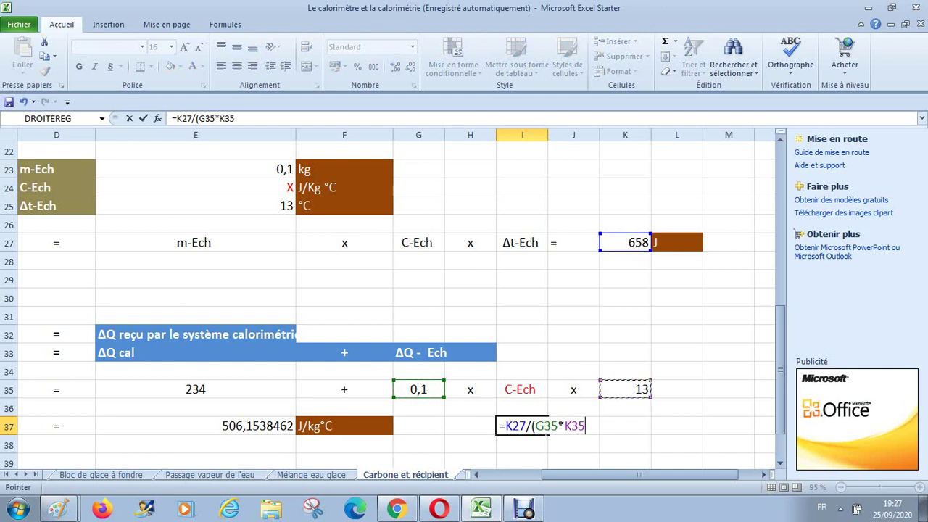
key(Return)
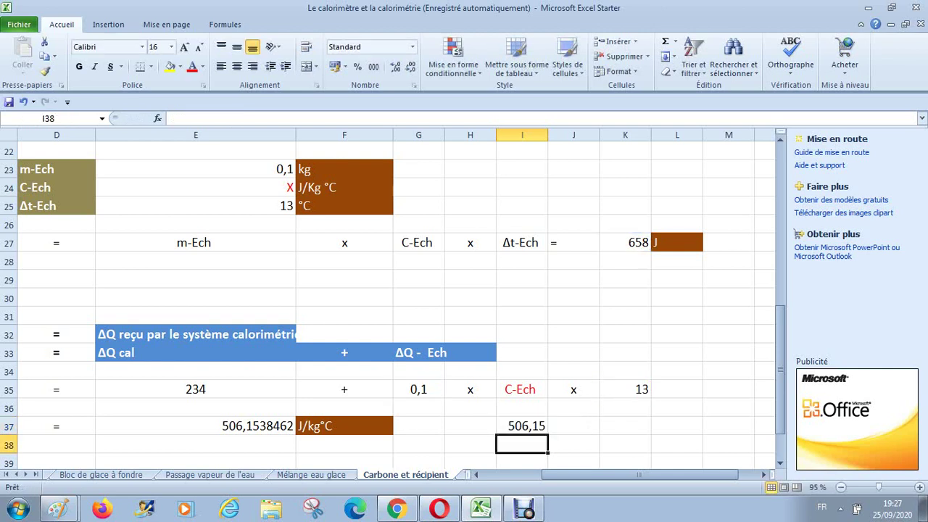
- Compare the cross-check formula in I37 with the Céch formula in E37
click(522, 425)
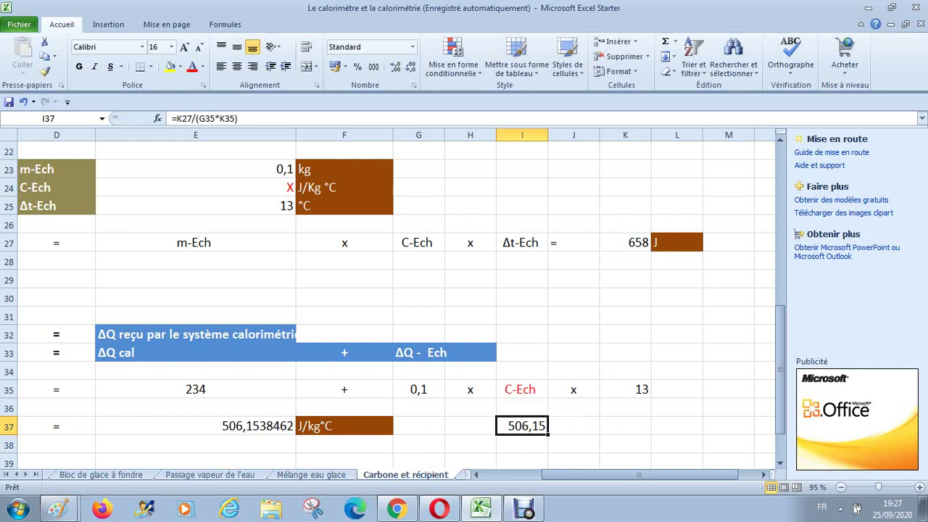
key(Left)
key(Left)
key(Left)
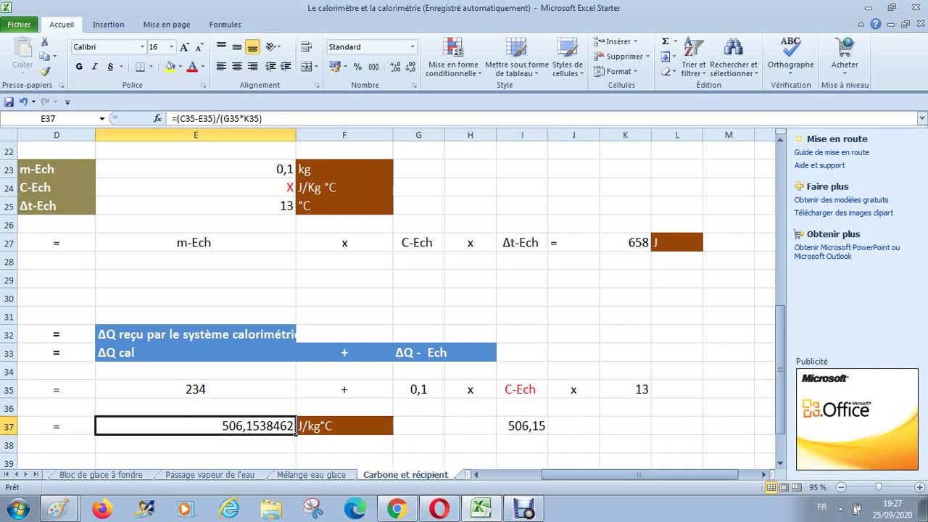
key(Right)
key(Right)
key(Right)
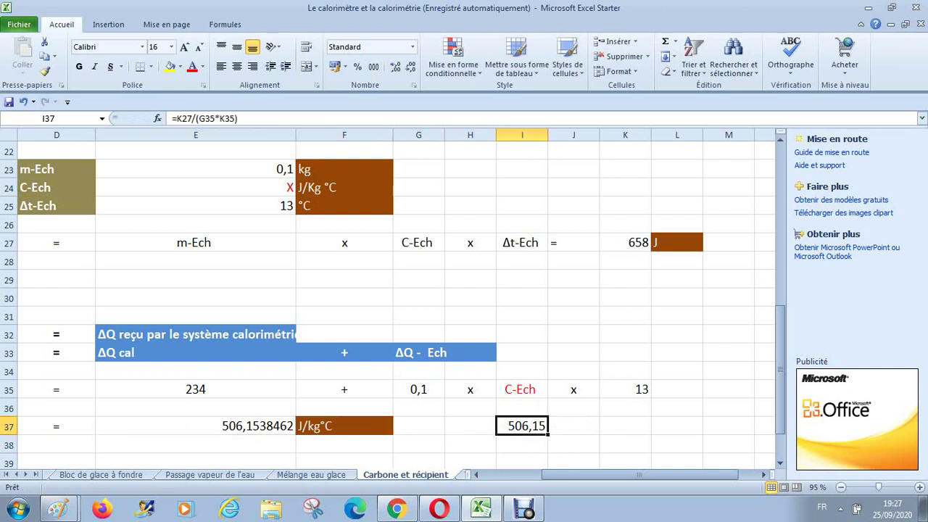
key(Left)
key(Left)
key(Left)
key(Left)
key(Left)
key(Left)
key(Right)
key(Right)
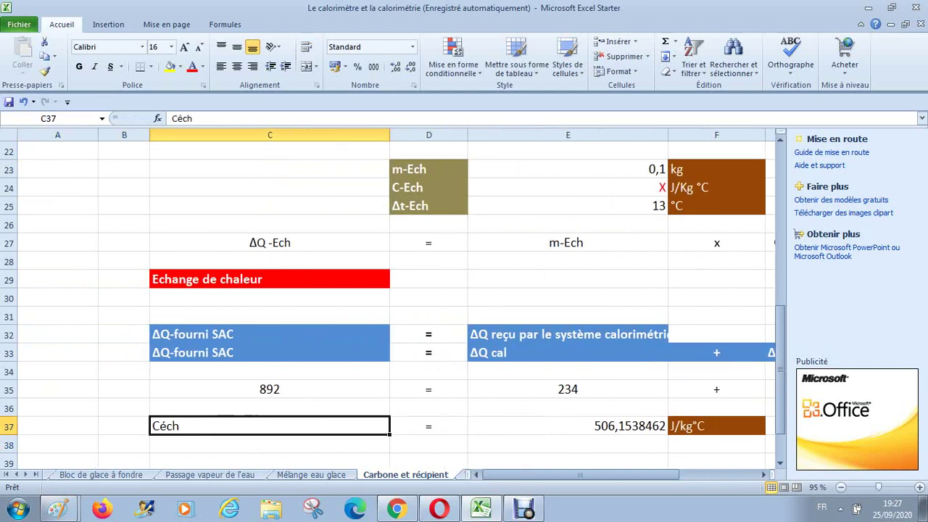
- Examine the Céch result line in row 37, from its label through to its unit
key(Right)
key(Right)
key(Right)
key(Right)
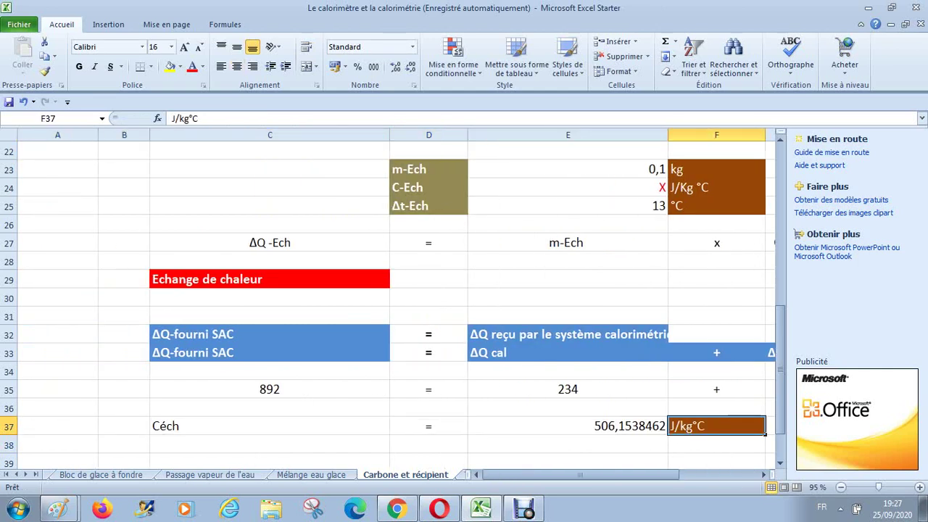
key(Left)
key(Left)
key(Left)
key(Left)
key(Left)
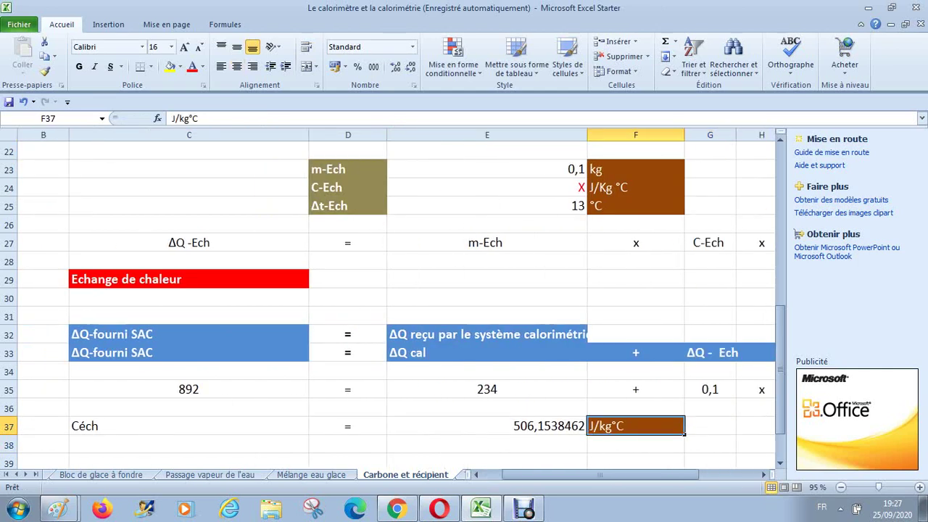
key(Right)
key(Right)
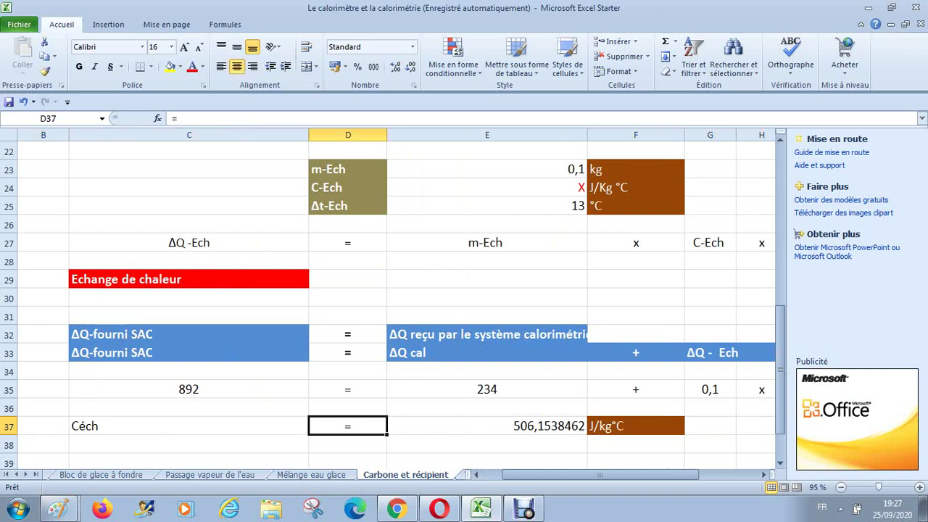
- Open the Goodfellow Carbone.html reference link in C41 in the browser
drag(780, 330, 780, 338)
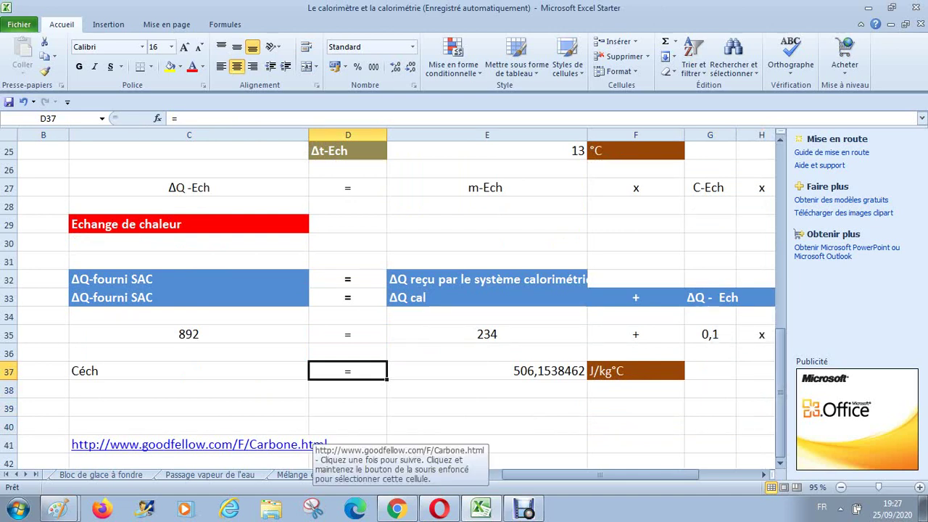
click(311, 441)
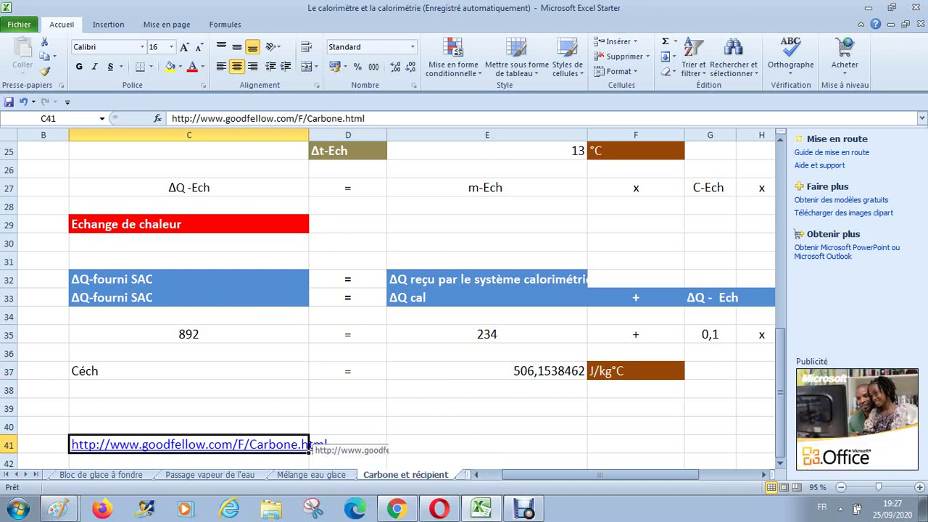
click(312, 444)
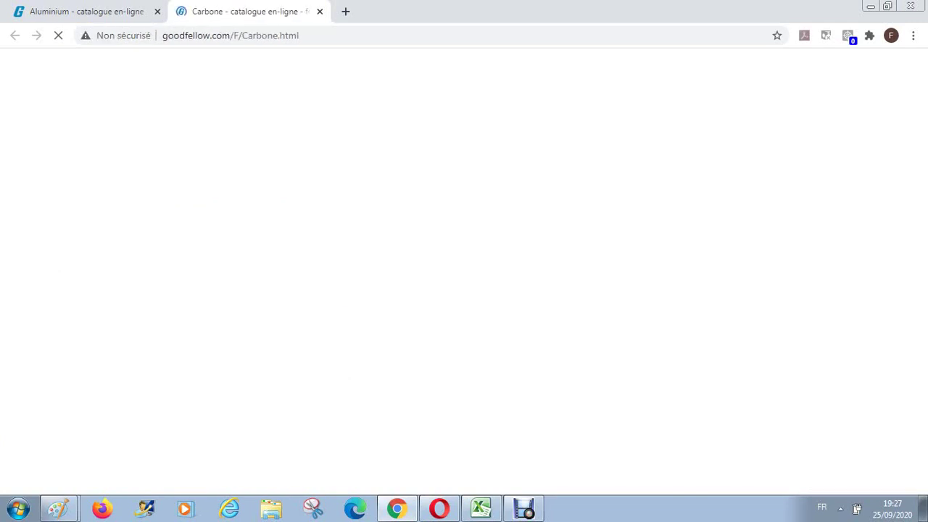
- Look up carbon's specific heat at 25C under the thermal characteristics on the Goodfellow page
scroll(464, 268, down, 9)
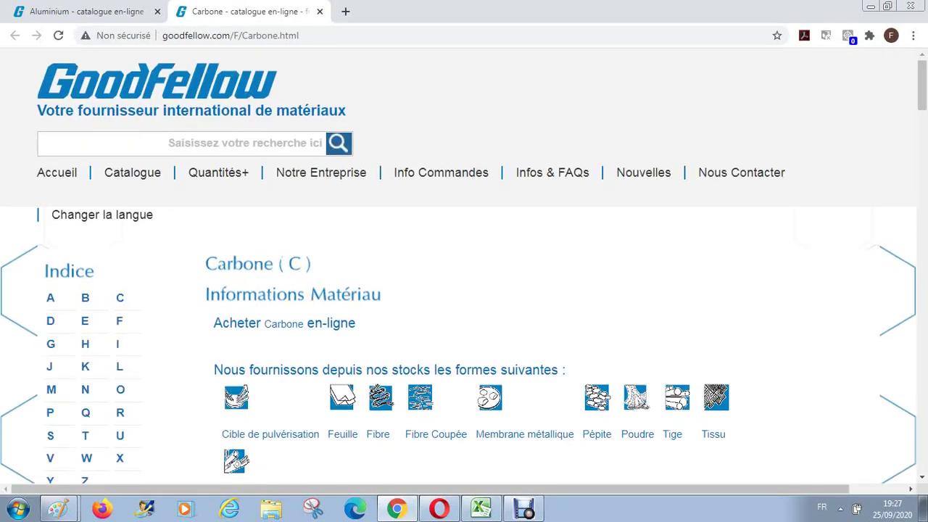
scroll(464, 268, down, 10)
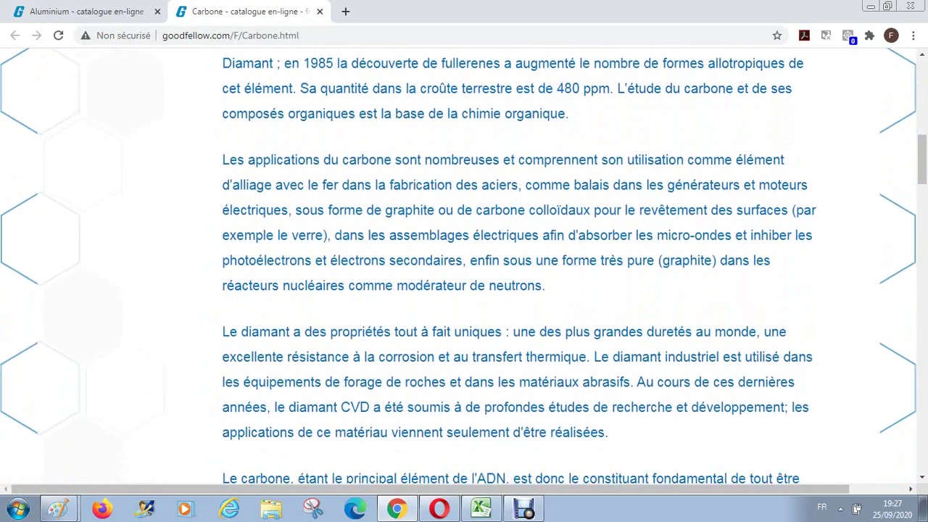
scroll(464, 268, down, 6)
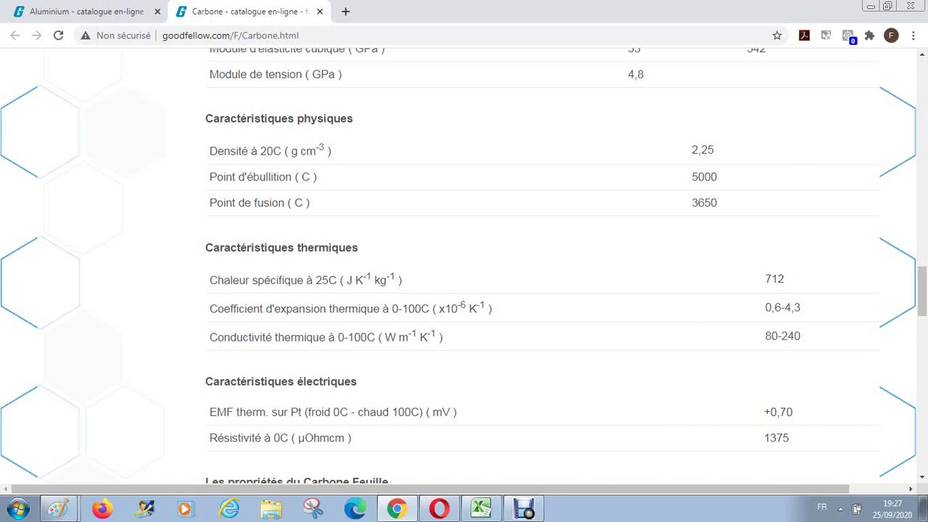
drag(360, 248, 392, 483)
drag(403, 280, 392, 481)
drag(764, 280, 785, 279)
- Switch back to the Excel workbook and reread the exercise statement and its given values in rows 1 to 7
click(481, 508)
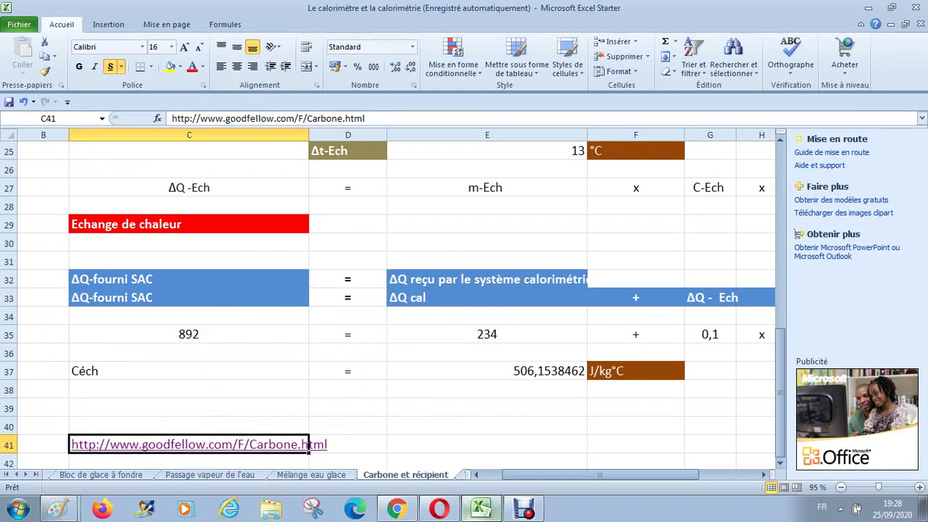
click(486, 444)
key(Up)
key(Up)
key(Up)
key(Up)
key(Up)
key(Up)
key(Up)
key(Up)
key(Up)
key(Up)
key(Up)
key(Up)
key(Up)
key(Up)
key(Up)
key(Up)
key(Up)
key(Up)
key(Up)
key(Up)
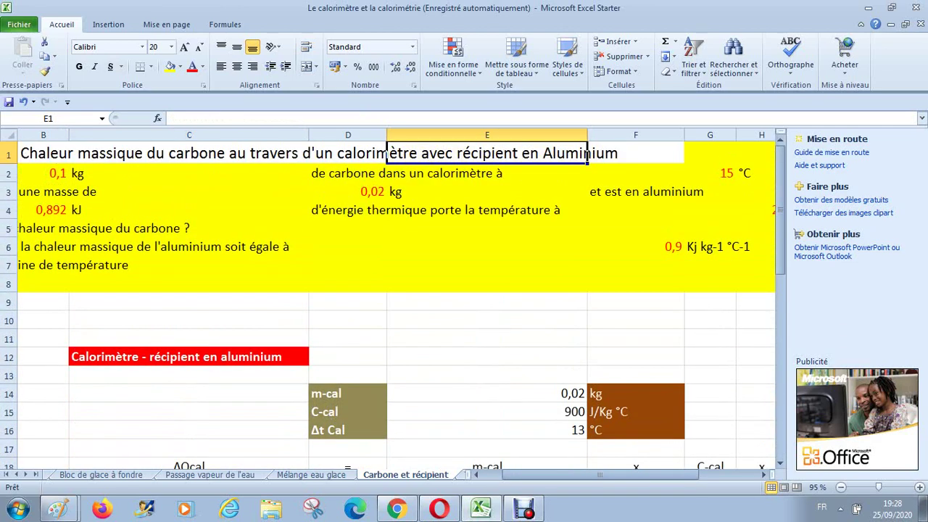
key(Down)
key(Down)
key(Left)
key(Left)
key(Left)
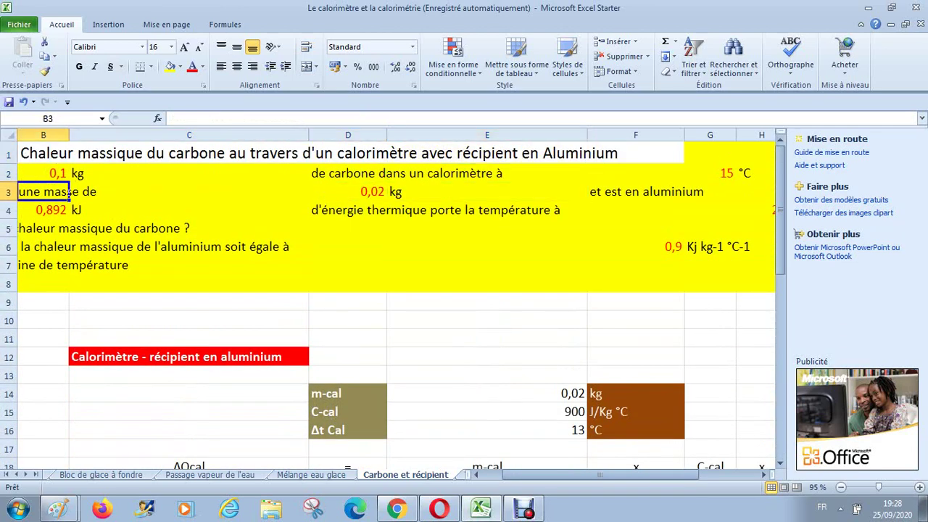
key(Down)
key(Right)
key(Right)
key(Right)
key(Right)
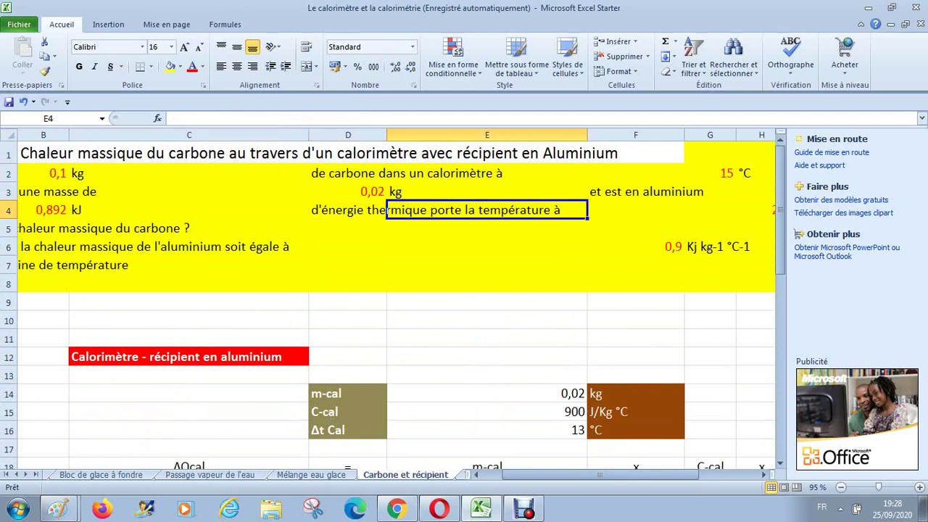
key(Down)
key(Down)
key(Right)
key(Right)
key(Right)
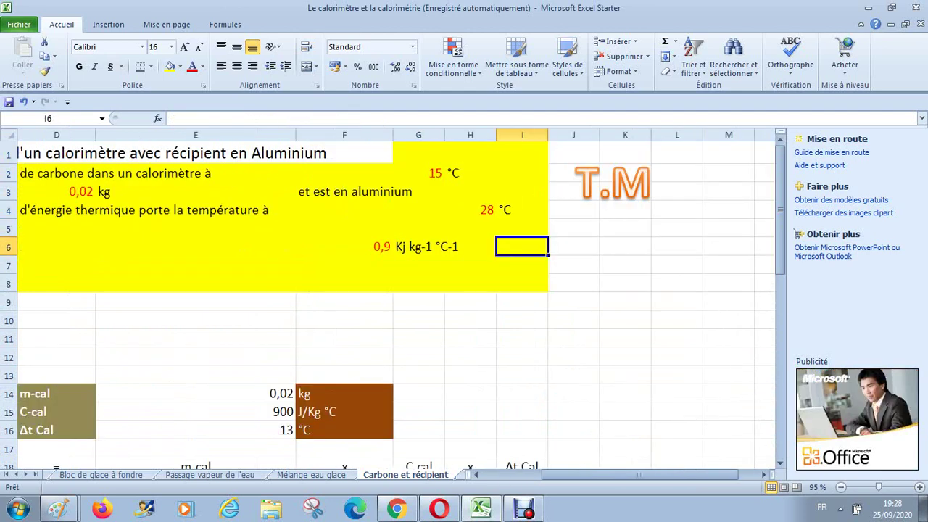
key(Left)
key(Left)
key(Home)
key(Down)
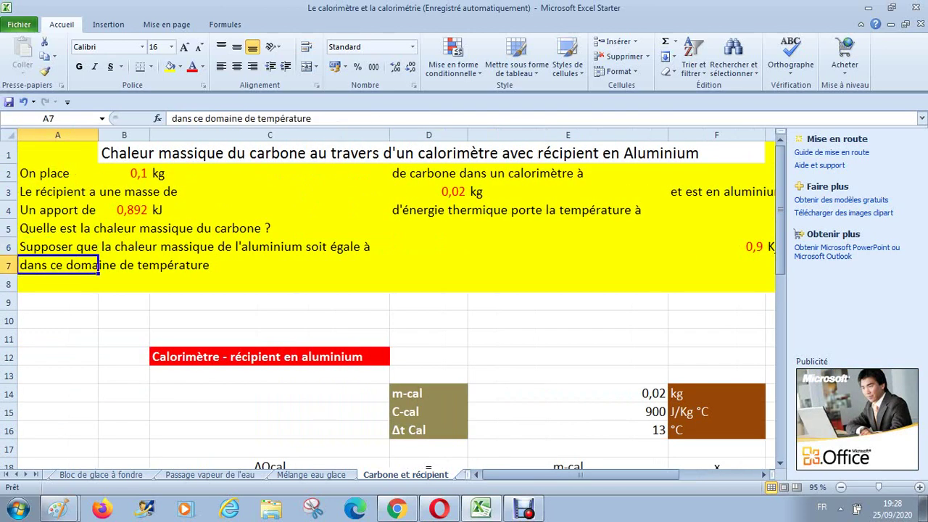
- Go back down through the solution to the heat exchange section and inspect the final Céch formula in E37
key(Down)
key(Down)
key(Down)
key(Down)
key(Down)
key(Down)
key(Down)
key(Down)
key(Down)
key(Down)
key(Down)
key(Down)
key(Down)
key(Down)
key(Down)
key(Down)
key(Down)
key(Down)
key(Down)
key(Down)
key(Down)
key(Down)
key(Down)
key(Down)
key(Down)
key(Down)
key(Down)
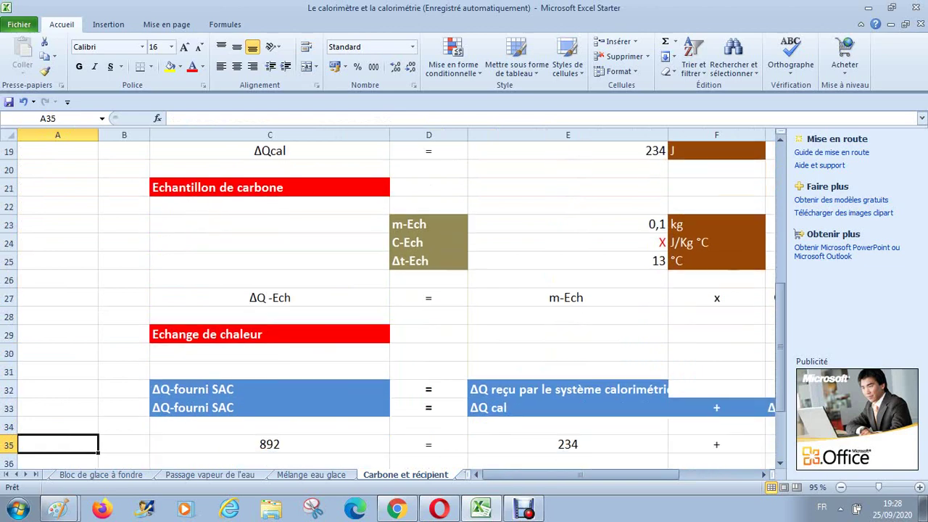
key(Down)
key(Down)
key(Down)
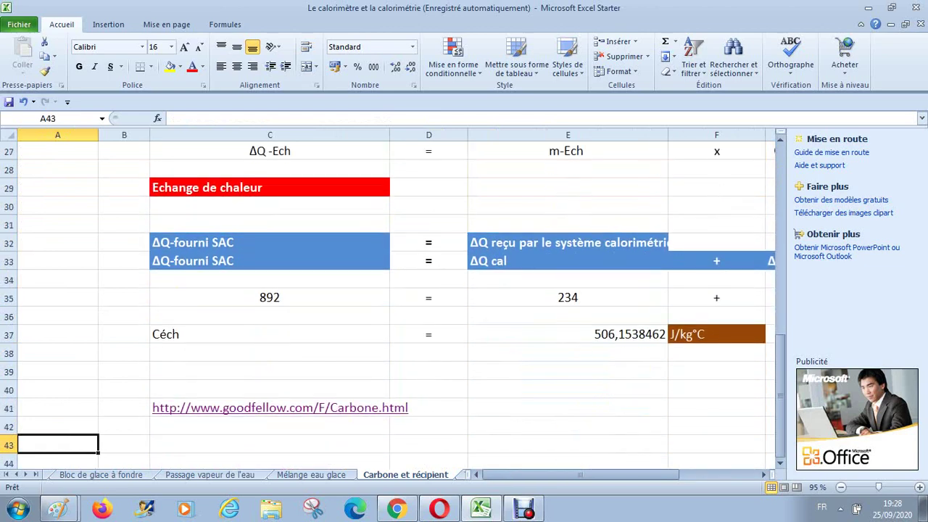
key(Up)
key(Up)
key(Up)
key(Up)
key(Up)
key(Up)
key(Up)
key(Down)
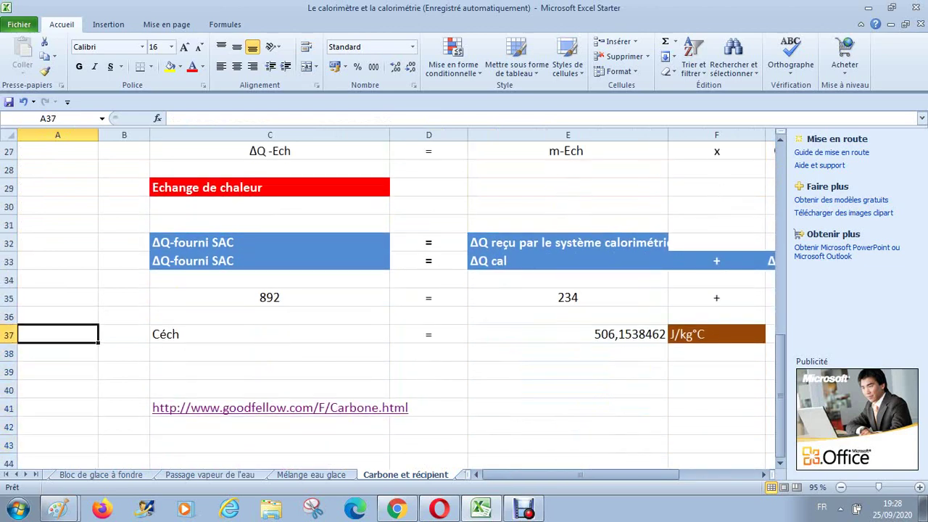
key(Right)
key(Right)
key(Right)
key(Right)
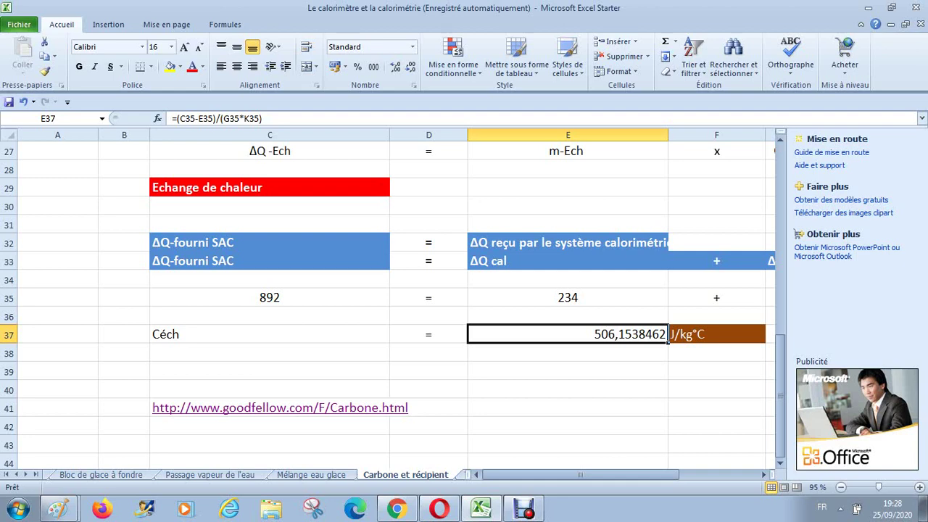
- Go back up from the Céch result to review the carbon sample and aluminium calorimeter sections of the solution
key(Up)
key(Up)
key(Up)
key(Up)
key(Up)
key(Up)
key(Up)
key(Up)
key(Up)
key(Up)
key(Up)
key(Up)
key(Up)
key(Up)
key(Up)
key(Up)
key(Up)
key(Up)
key(Up)
key(Up)
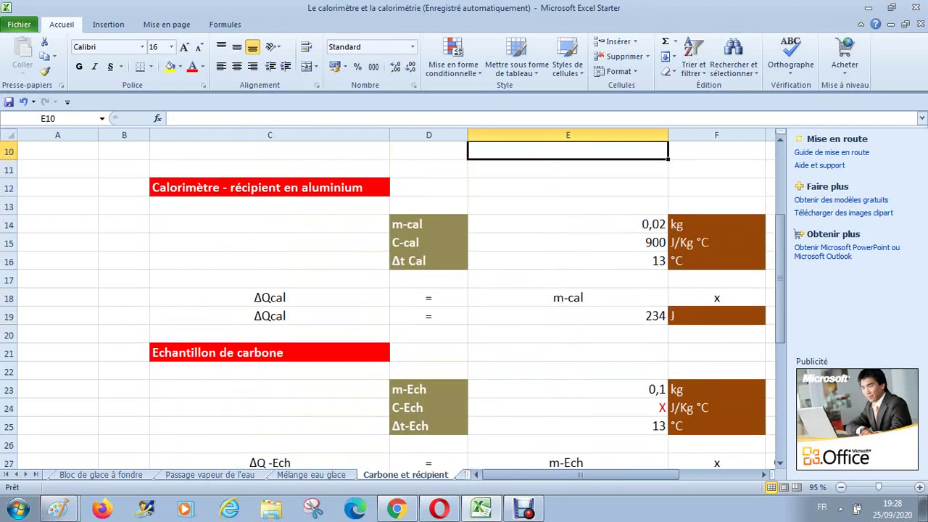
- Return down to the heat exchange section and recheck the Céch formula in E37
key(Down)
key(Down)
key(Down)
key(Down)
key(Down)
key(Down)
key(Down)
key(Down)
key(Down)
key(Down)
key(Down)
key(Down)
key(Down)
key(Down)
key(Down)
key(Down)
key(Down)
key(Down)
key(Down)
key(Down)
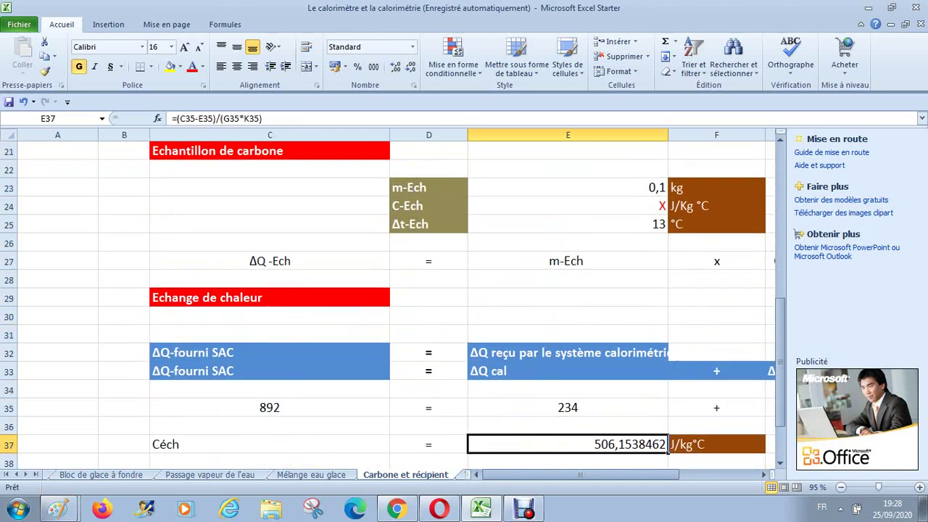
- Review the solution once more and return to the exercise title and statement at the beginning of the sheet, ending on C1
key(Up)
key(Up)
key(Up)
key(Up)
key(Up)
key(Up)
key(Up)
key(Up)
key(Up)
key(Up)
key(Up)
key(Up)
key(Up)
key(Up)
key(Up)
key(Up)
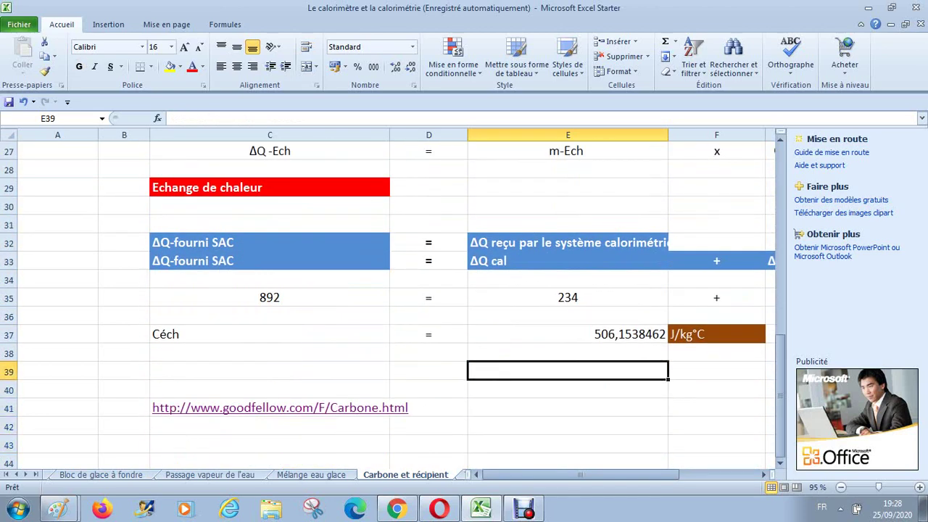
key(Up)
key(Up)
key(Up)
key(Up)
key(Up)
key(Up)
key(Up)
key(Up)
key(Up)
key(Up)
key(Up)
key(Up)
key(Up)
key(Up)
key(Up)
key(Up)
key(Up)
key(Up)
key(Up)
key(Up)
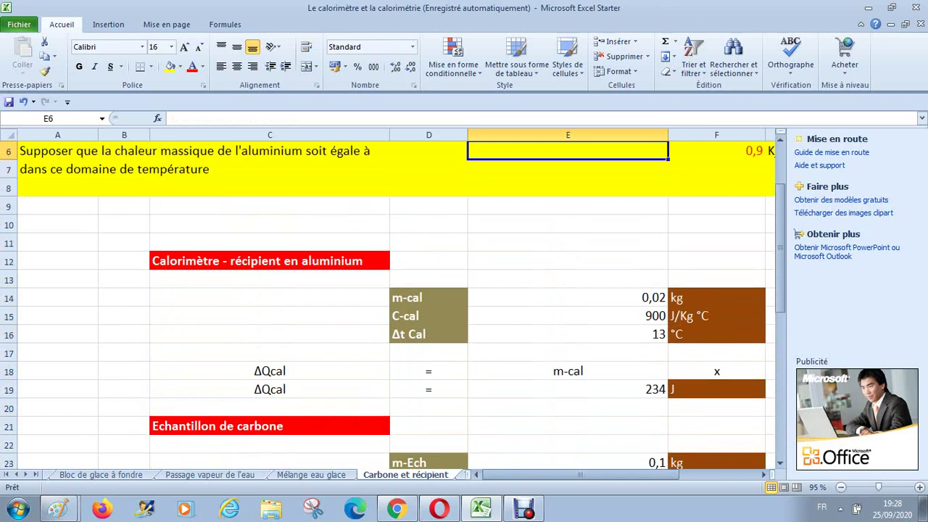
key(Left)
key(Left)
key(Left)
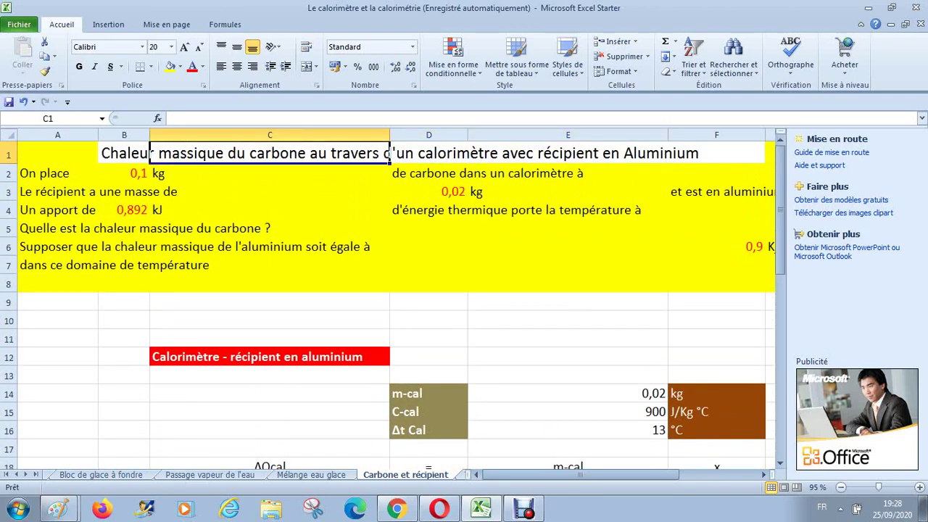